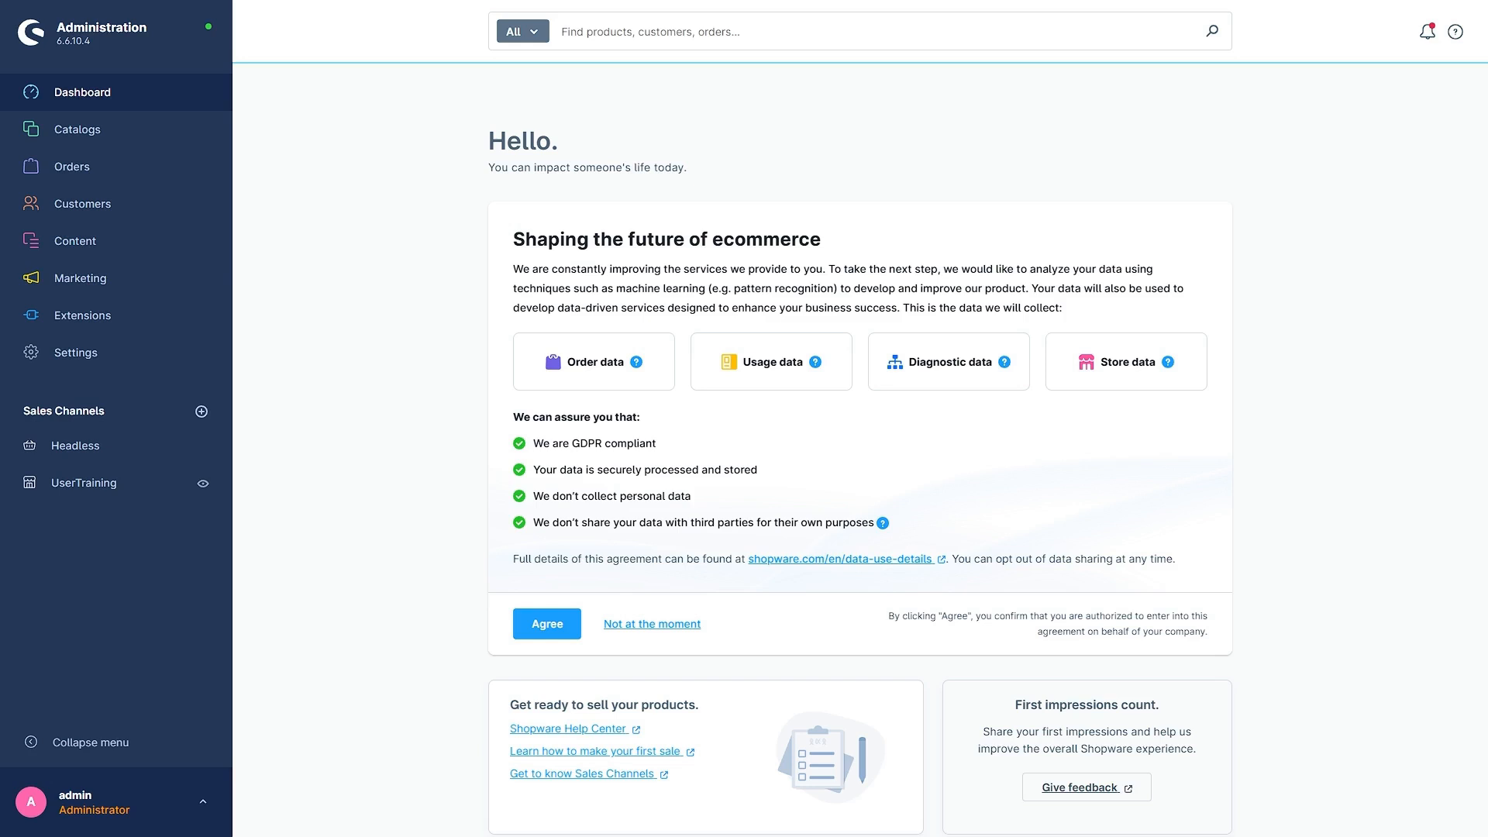
# Step: Open the shop's payment methods settings and review the PayPal Checkout and standard payment methods
pyautogui.click(81, 355)
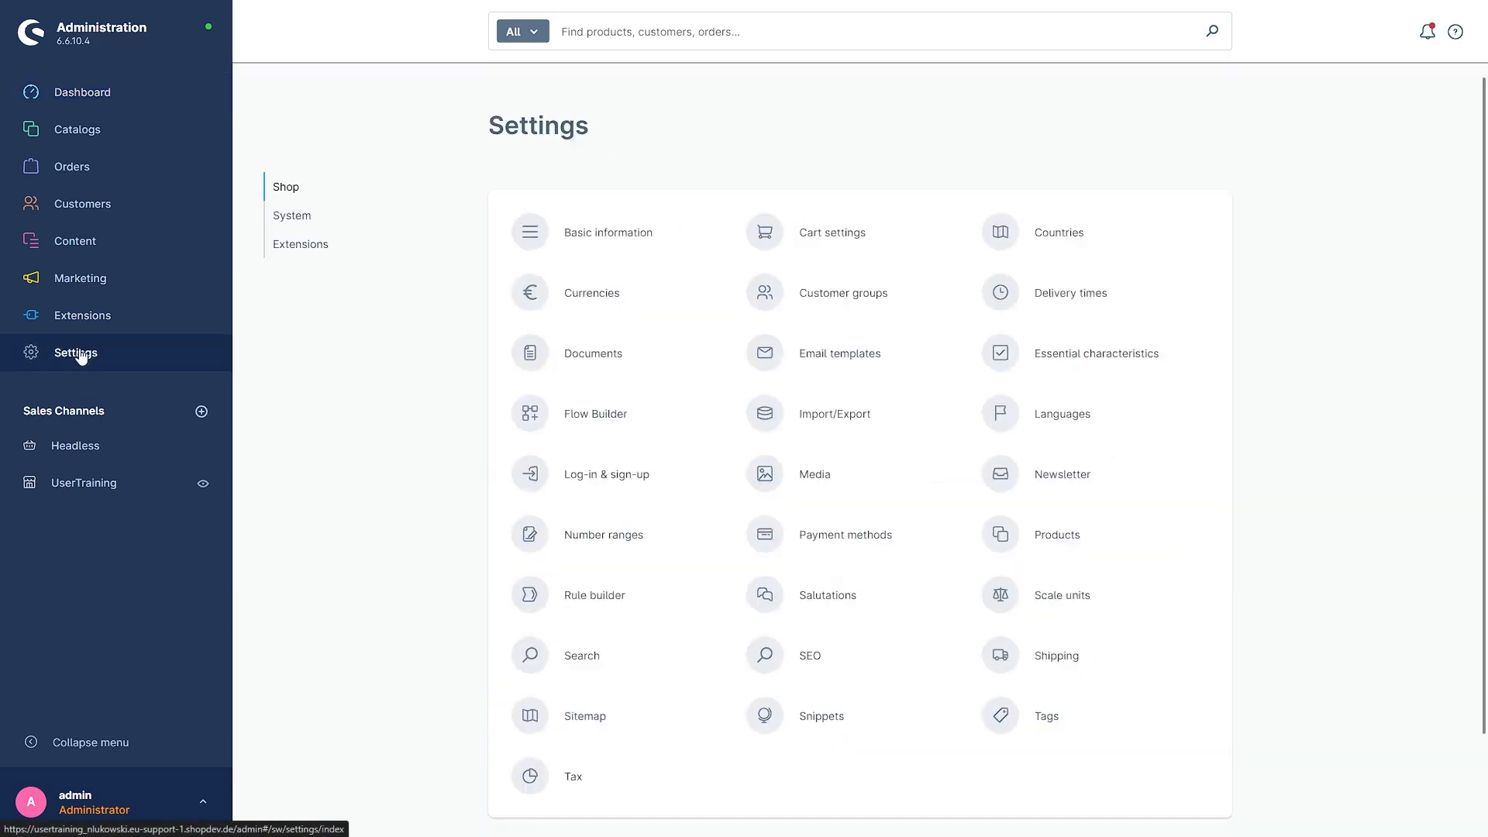
pyautogui.click(837, 542)
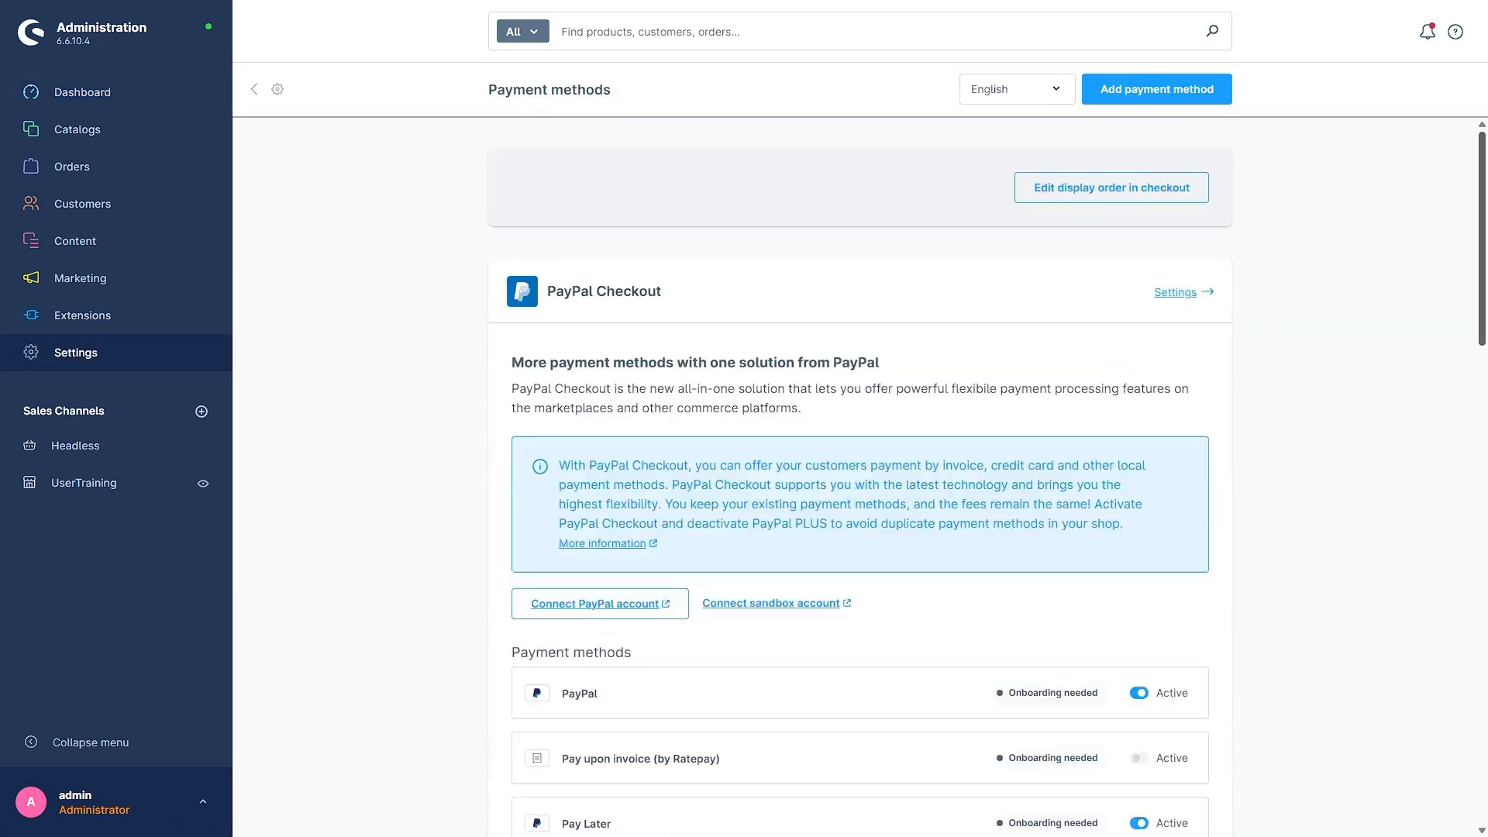
pyautogui.scroll(-1, 464, 436)
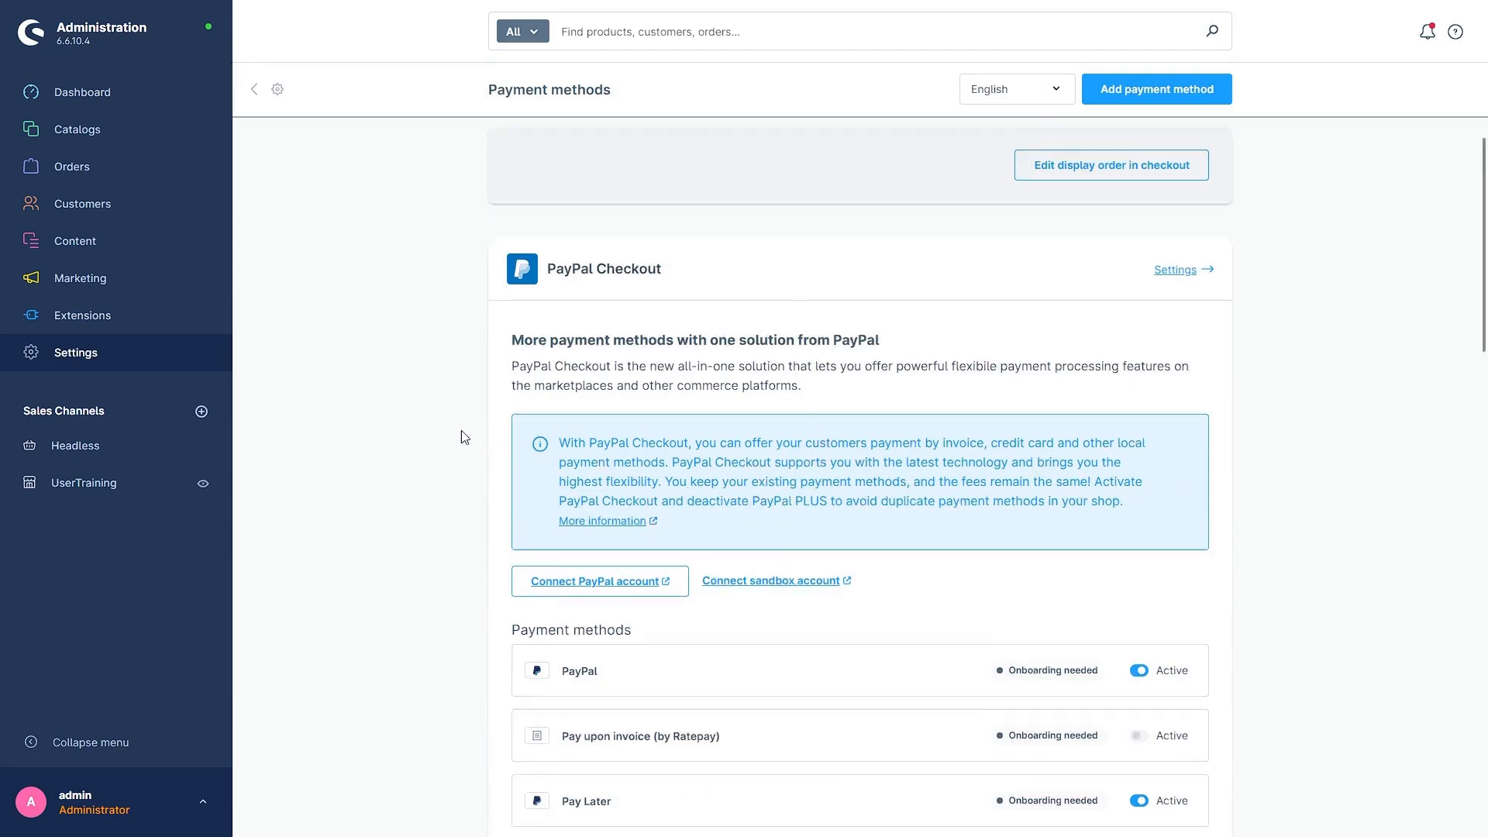
pyautogui.scroll(-2, 517, 582)
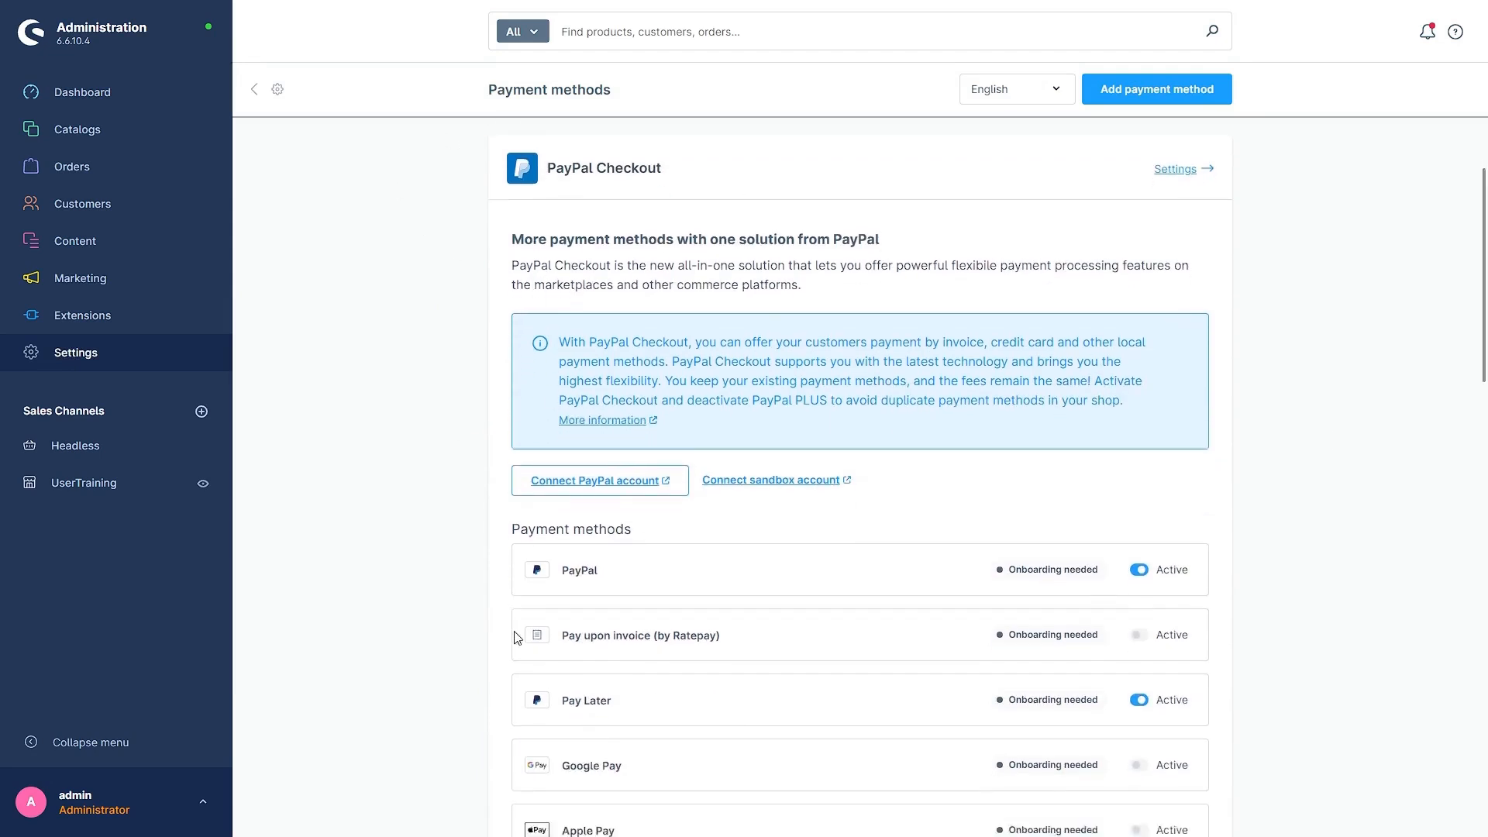
pyautogui.scroll(-2, 864, 702)
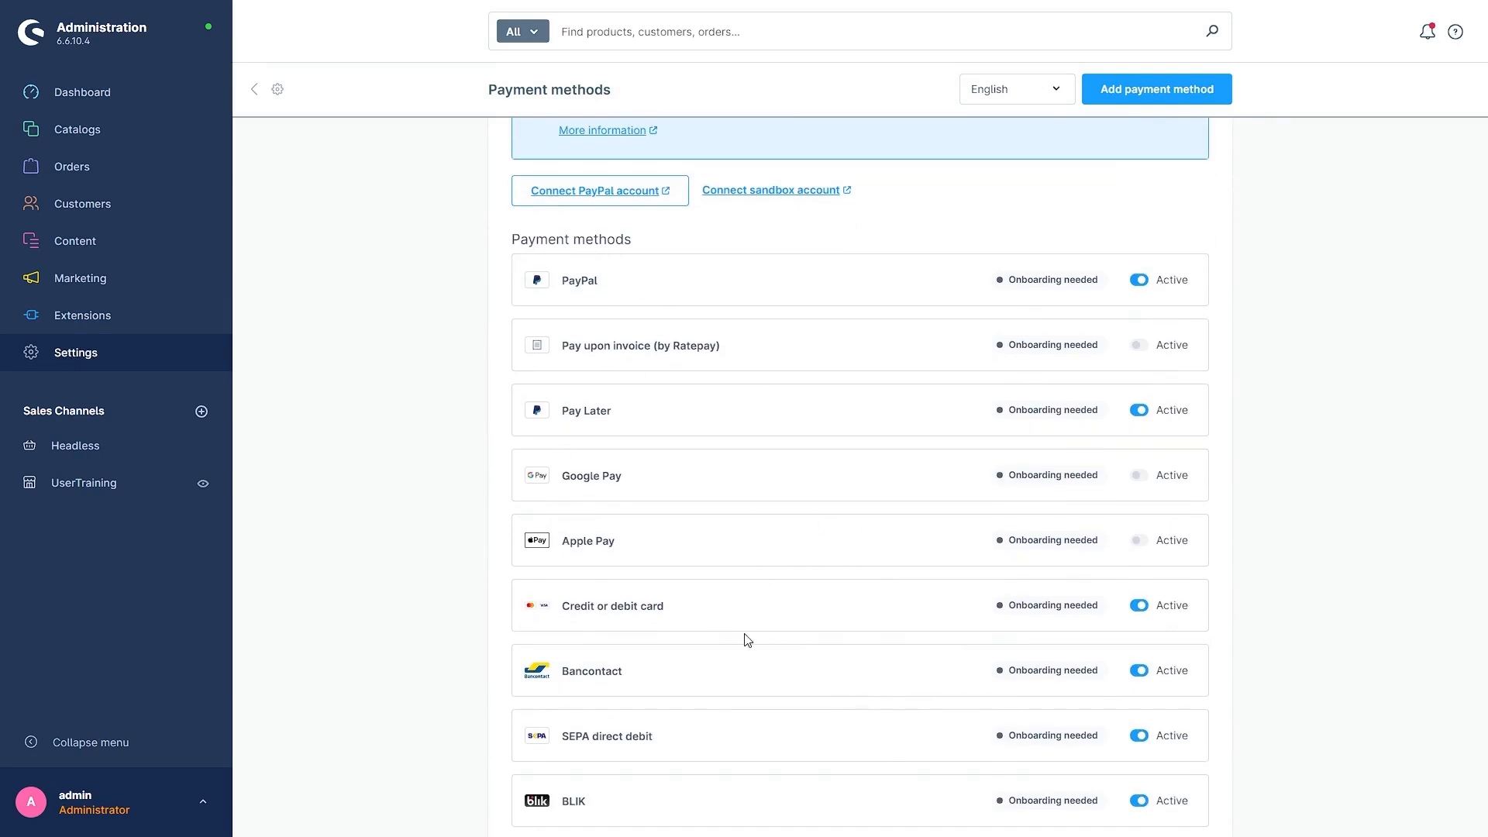
pyautogui.scroll(-2, 748, 641)
pyautogui.scroll(-1, 752, 643)
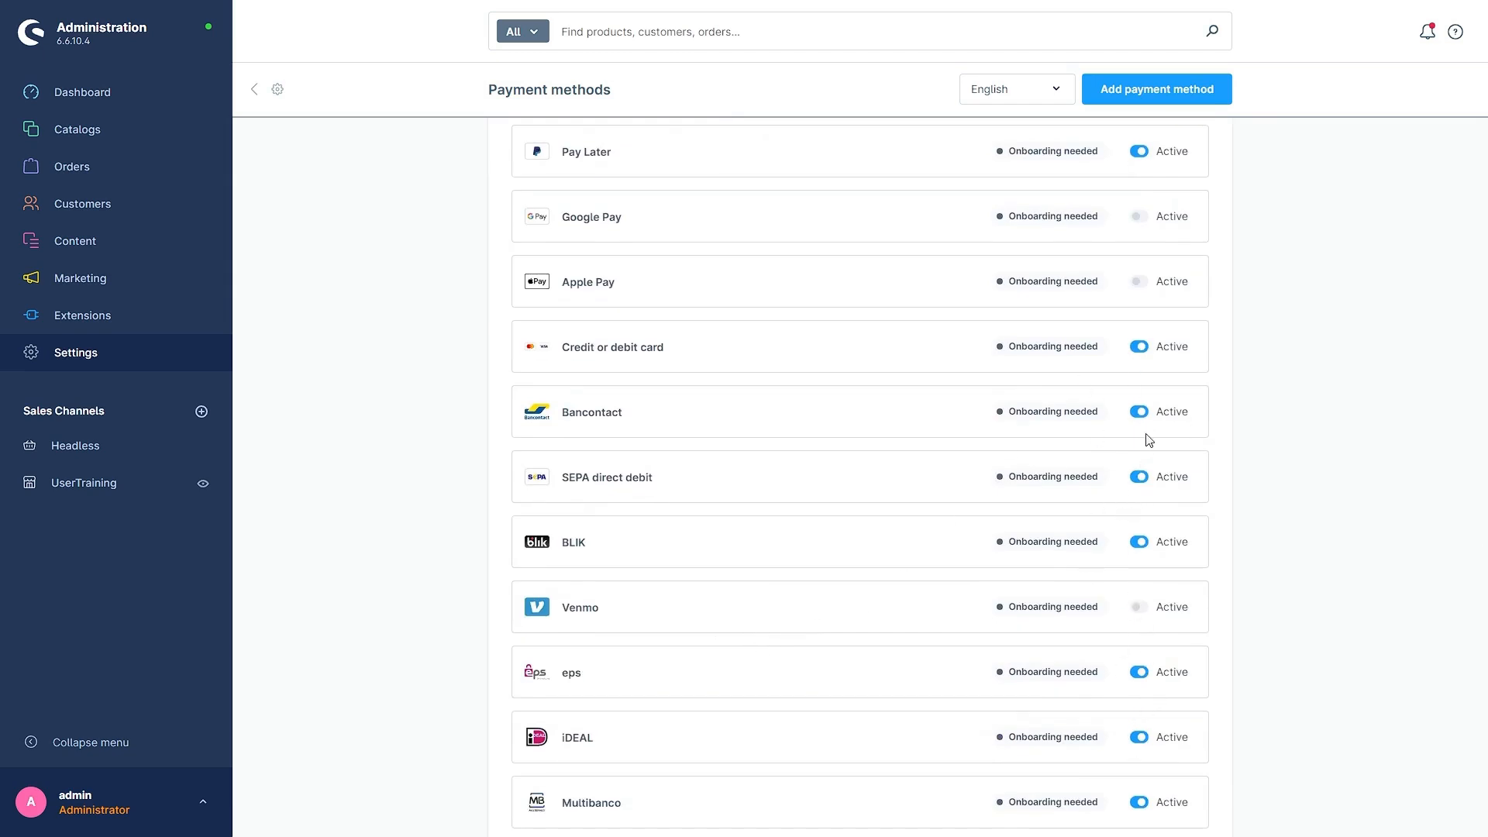
pyautogui.scroll(-9, 992, 519)
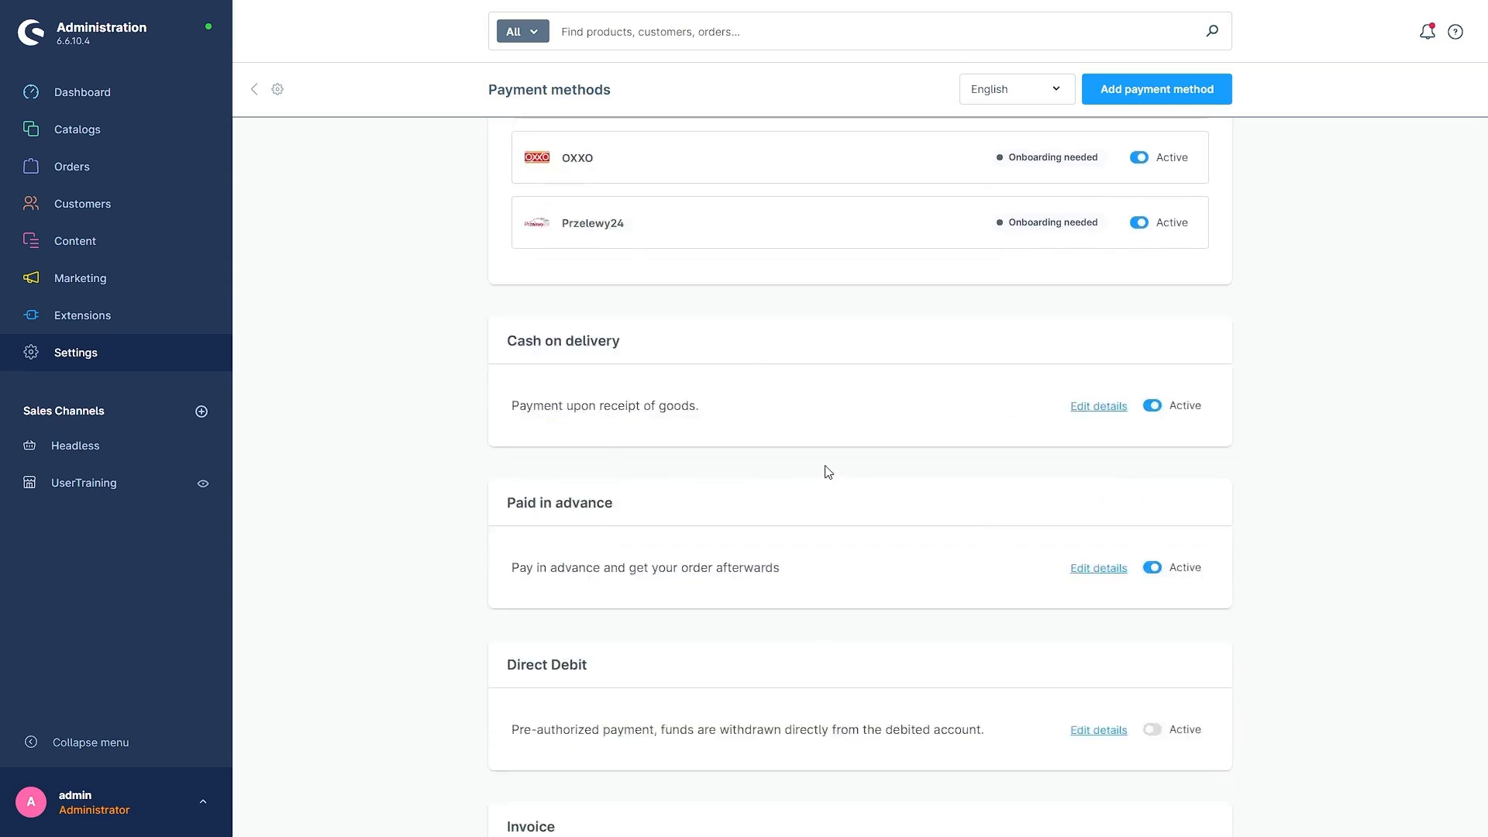
pyautogui.scroll(-2, 807, 465)
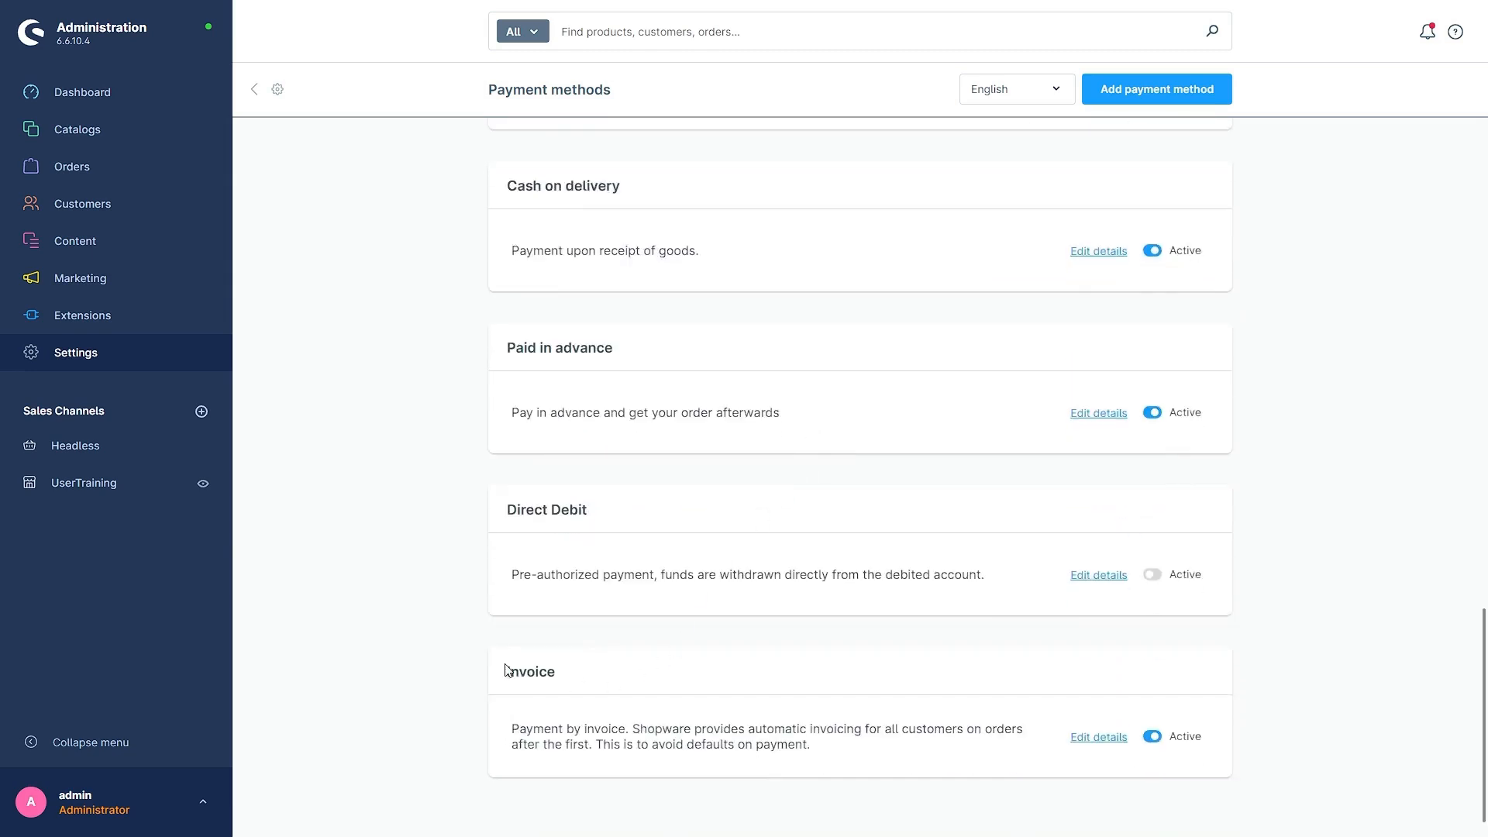
pyautogui.scroll(2, 624, 683)
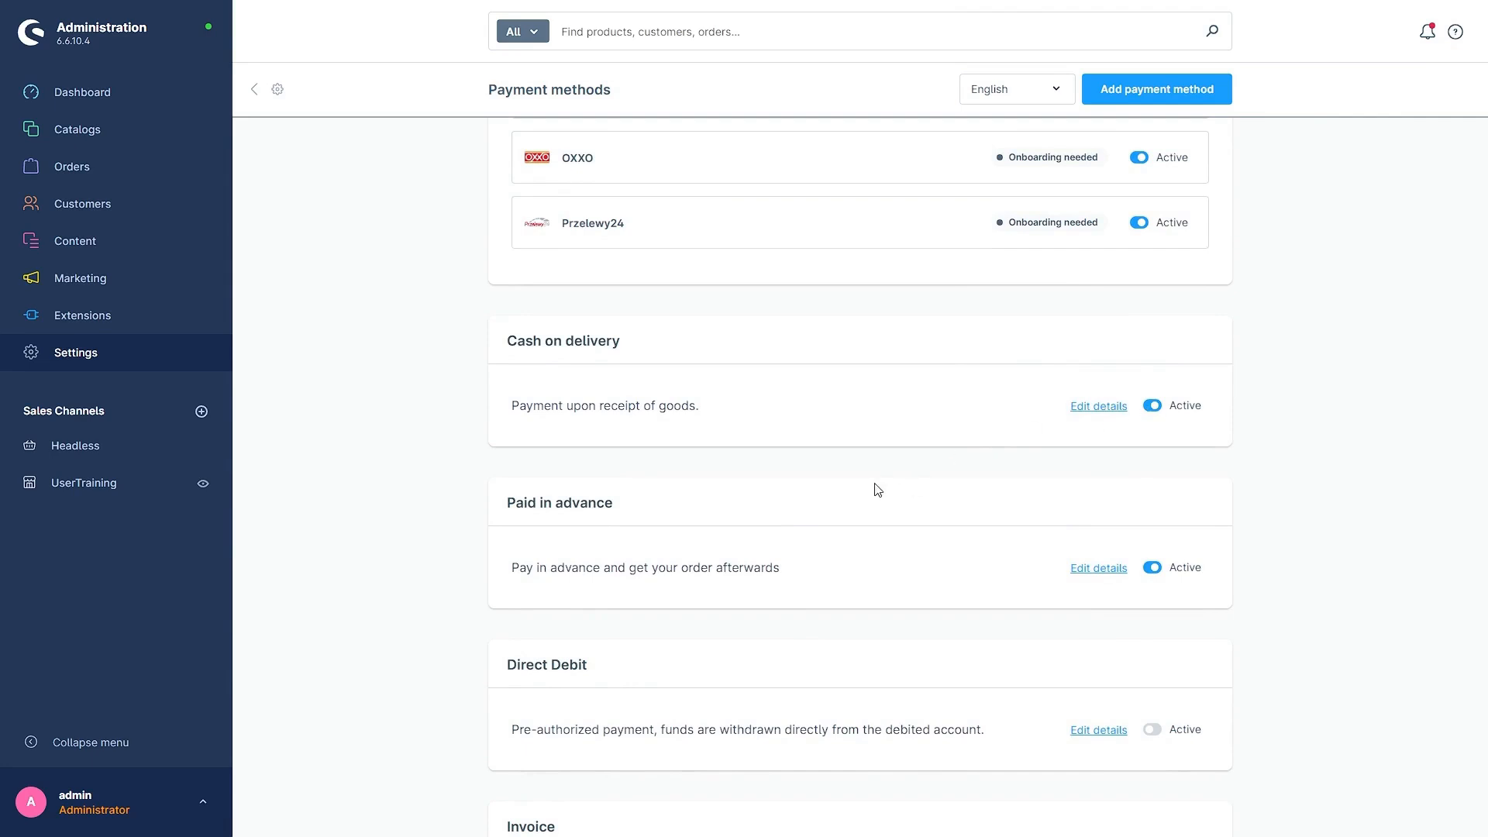
# Step: Add a new payment method with name and technical name "paylater" and position 10
pyautogui.click(1126, 101)
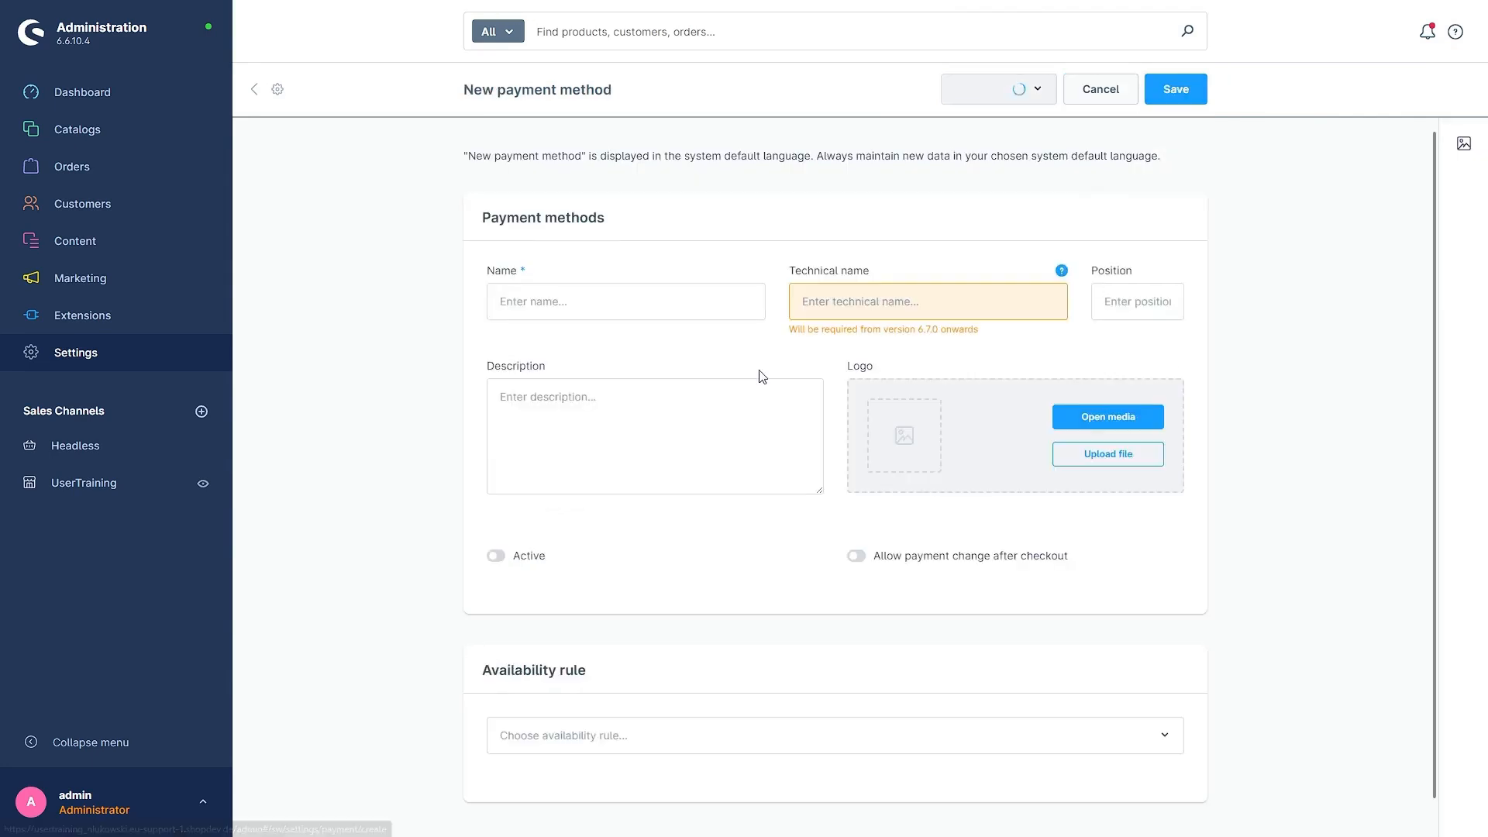
pyautogui.click(589, 303)
pyautogui.click(600, 347)
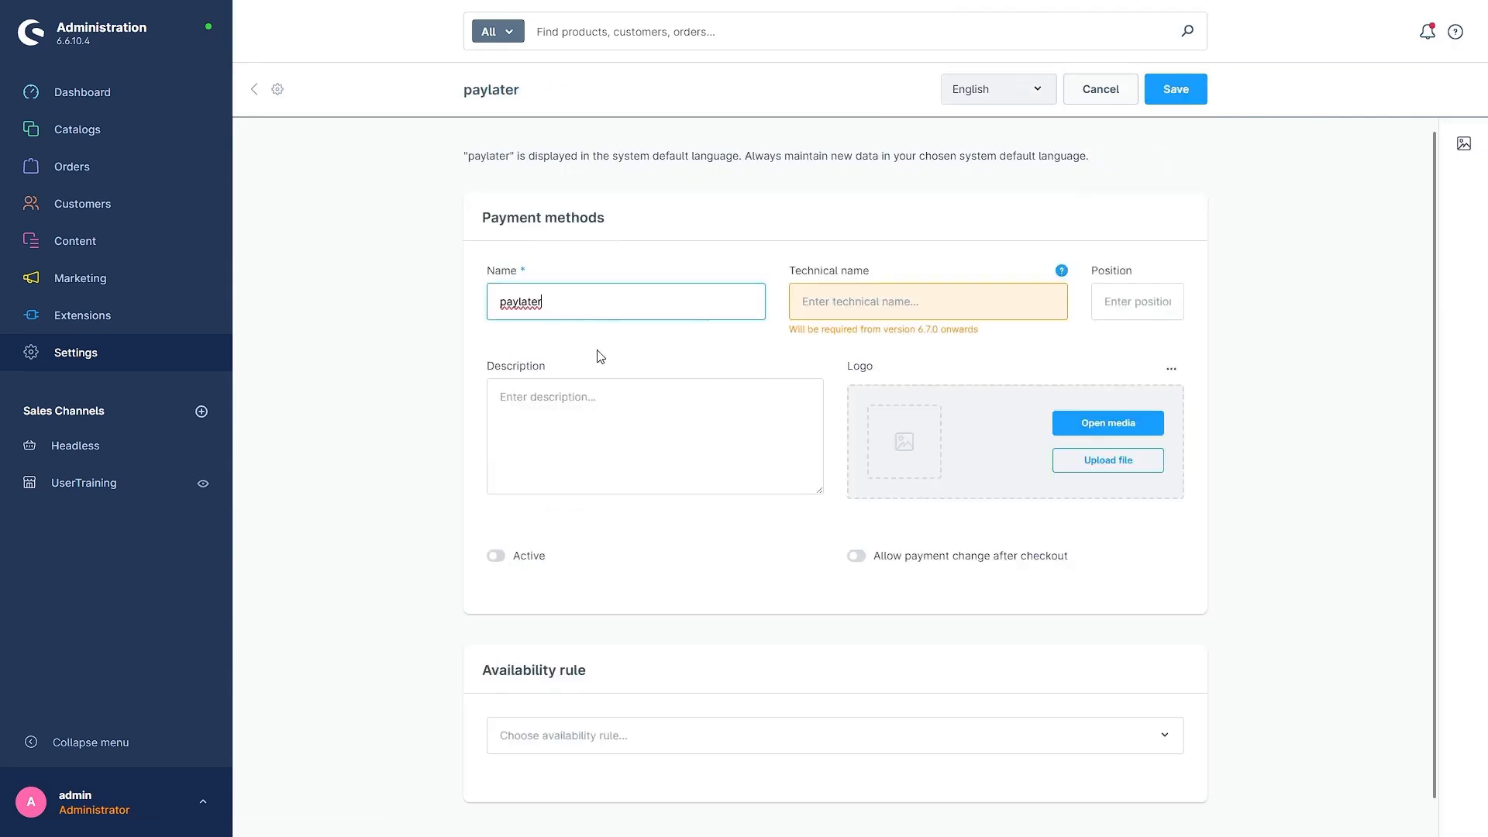
pyautogui.click(963, 310)
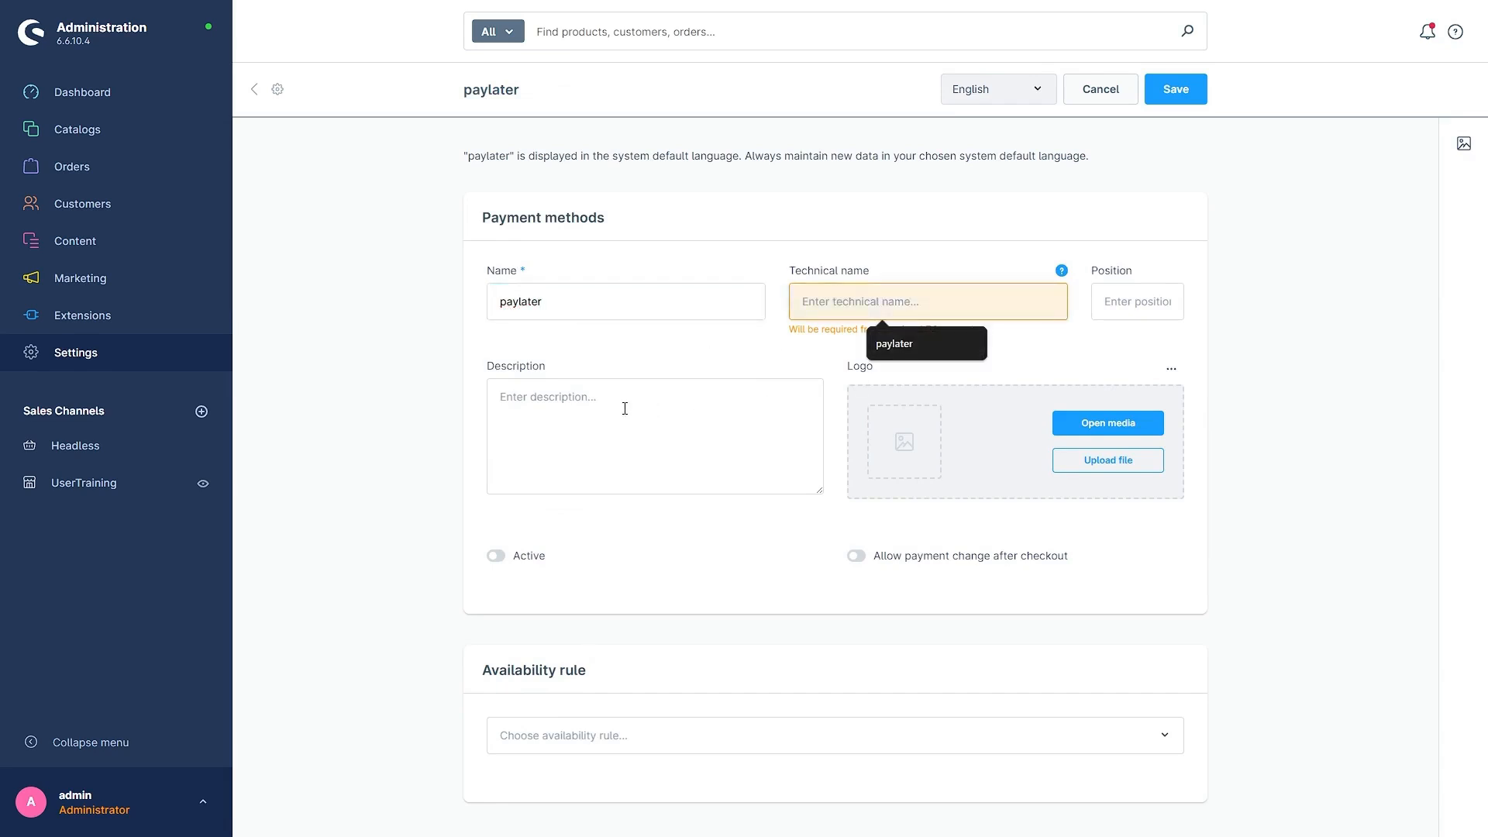
pyautogui.click(902, 344)
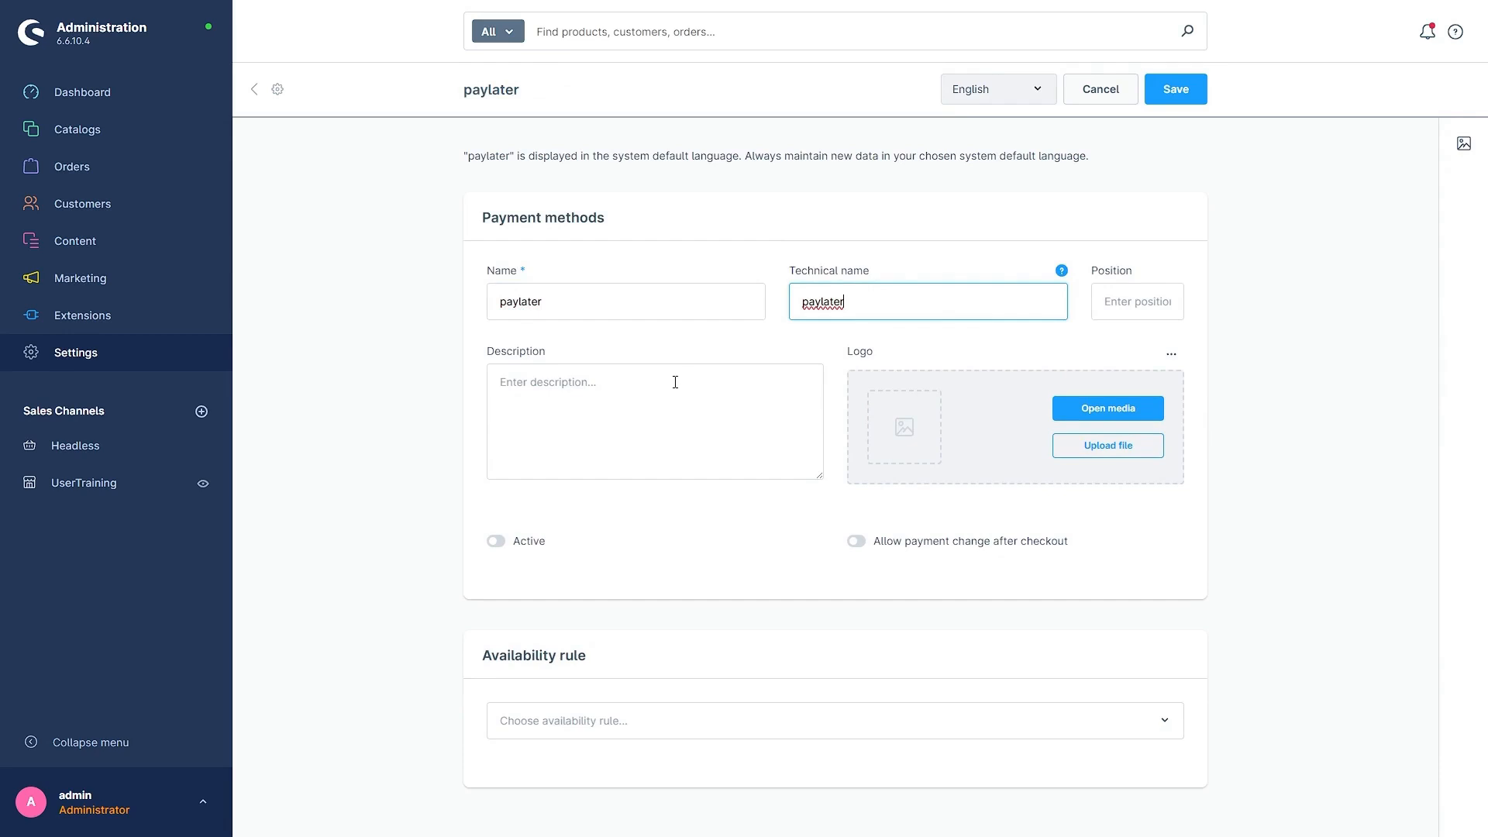
pyautogui.click(1117, 299)
pyautogui.write('10')
pyautogui.press('Tab')
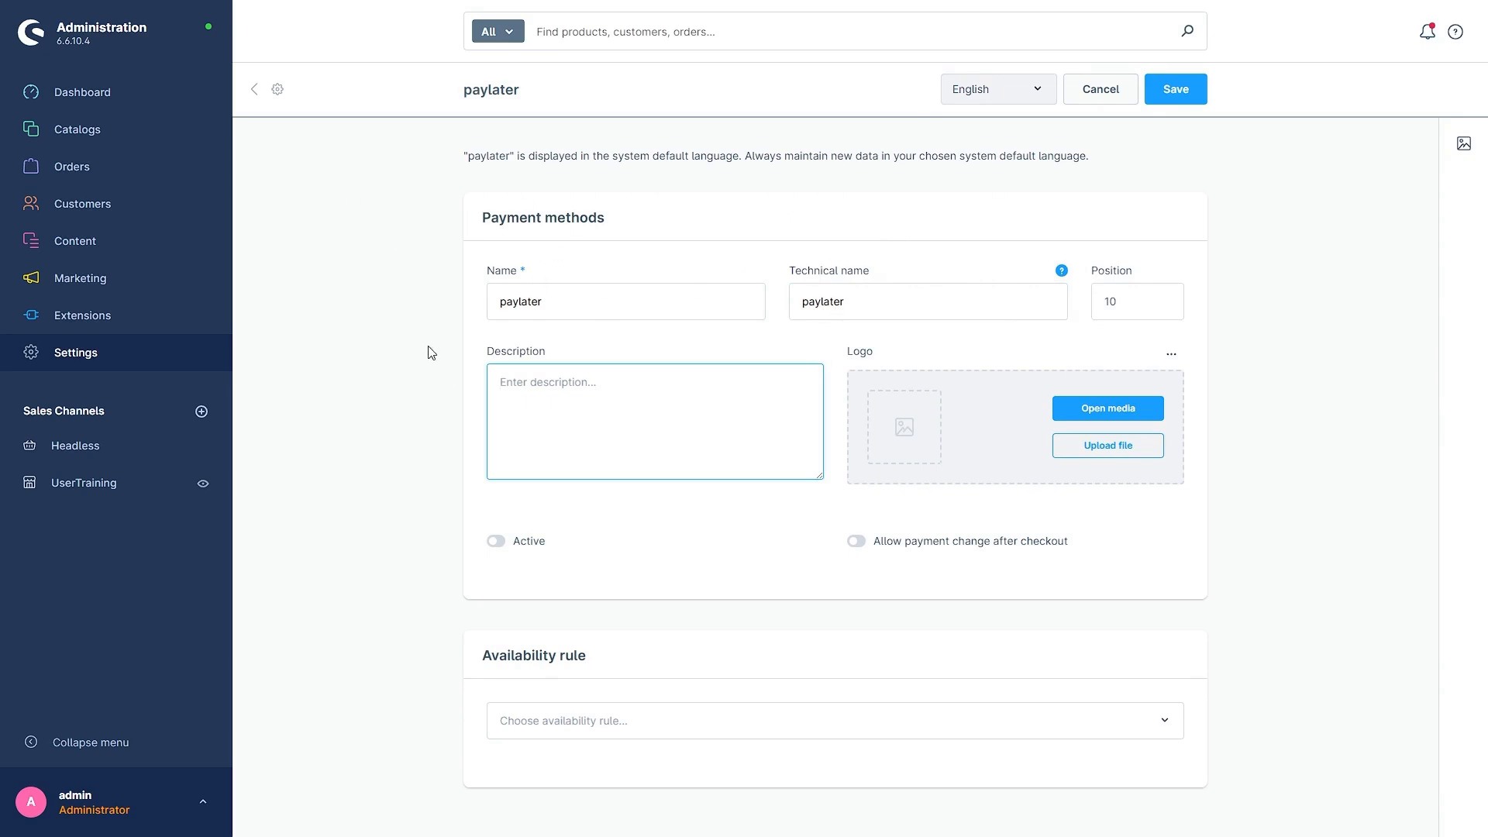
# Step: Set the payment method's description to "Pay Later - Pay for your order within 30 days of purchase. Available for orders over $500."
pyautogui.scroll(-1, 382, 400)
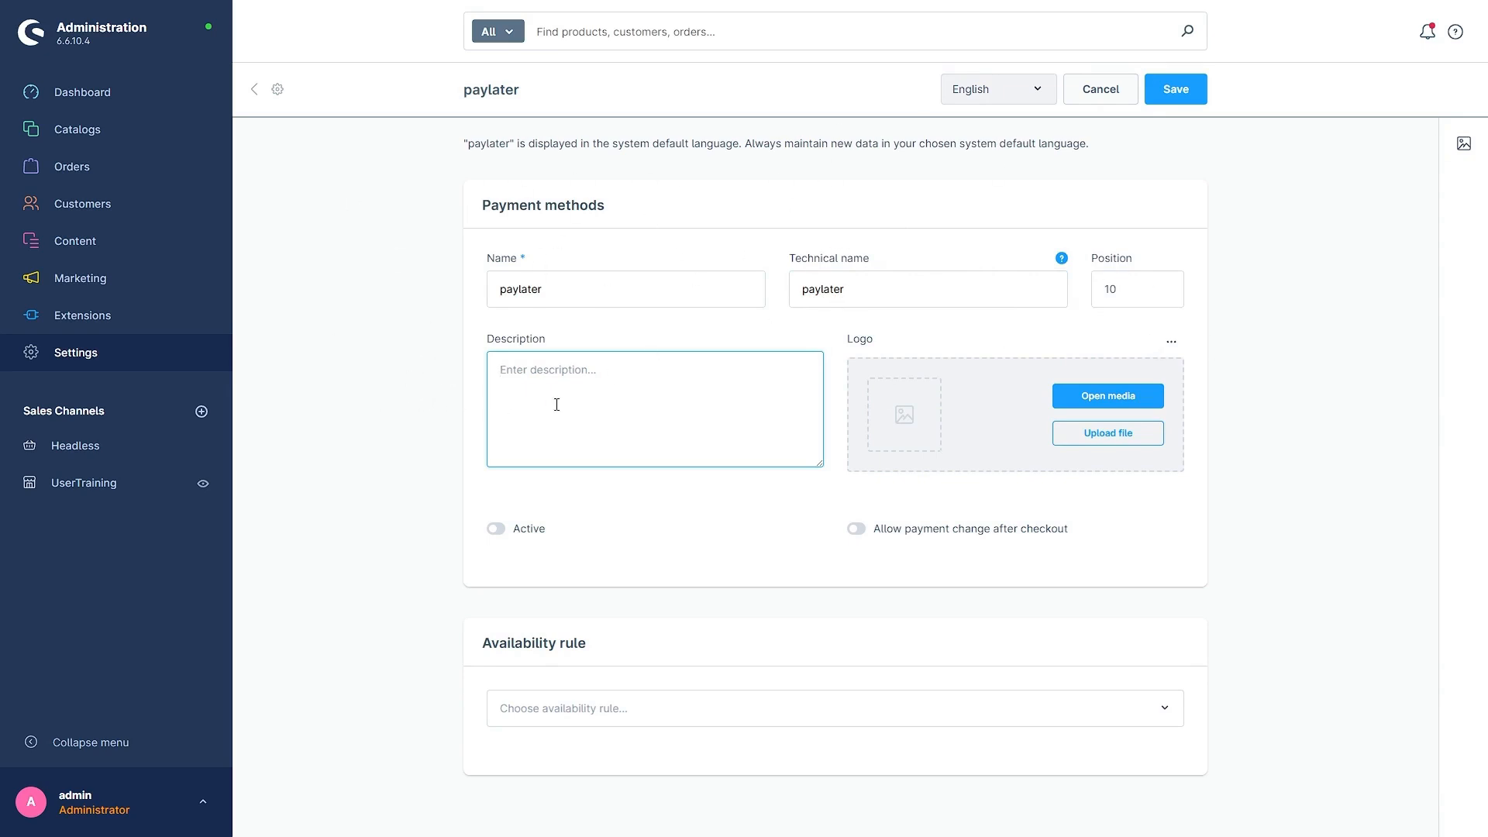
pyautogui.moveTo(482, 343); pyautogui.dragTo(599, 343)
pyautogui.click(859, 353)
pyautogui.moveTo(484, 342); pyautogui.dragTo(549, 343)
pyautogui.click(441, 392)
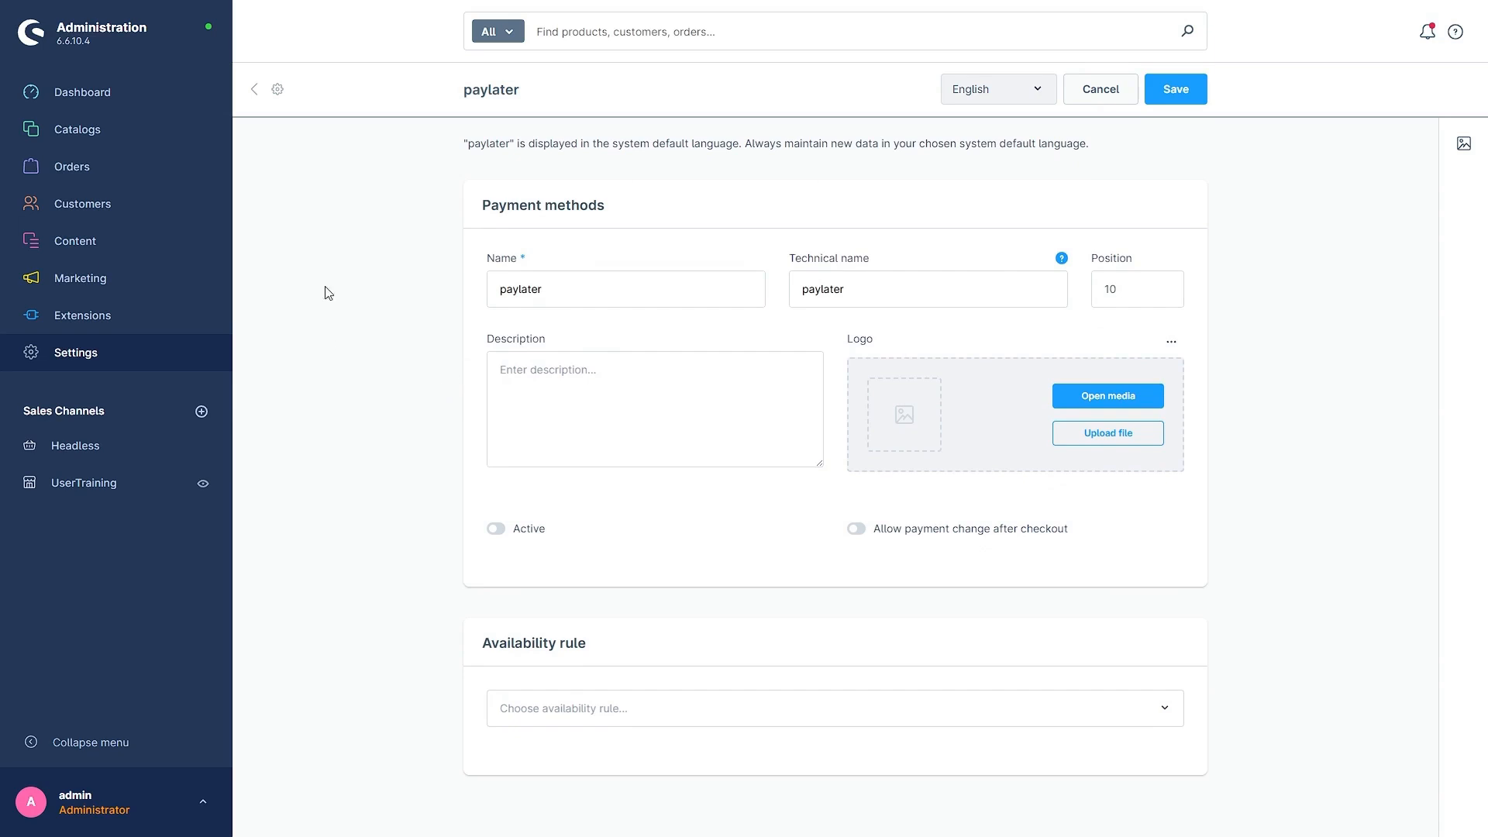
pyautogui.click(490, 378)
pyautogui.write('Pay Later - Pay for your order within 30 days of purchase. Available for orders over $500.')
pyautogui.click(364, 403)
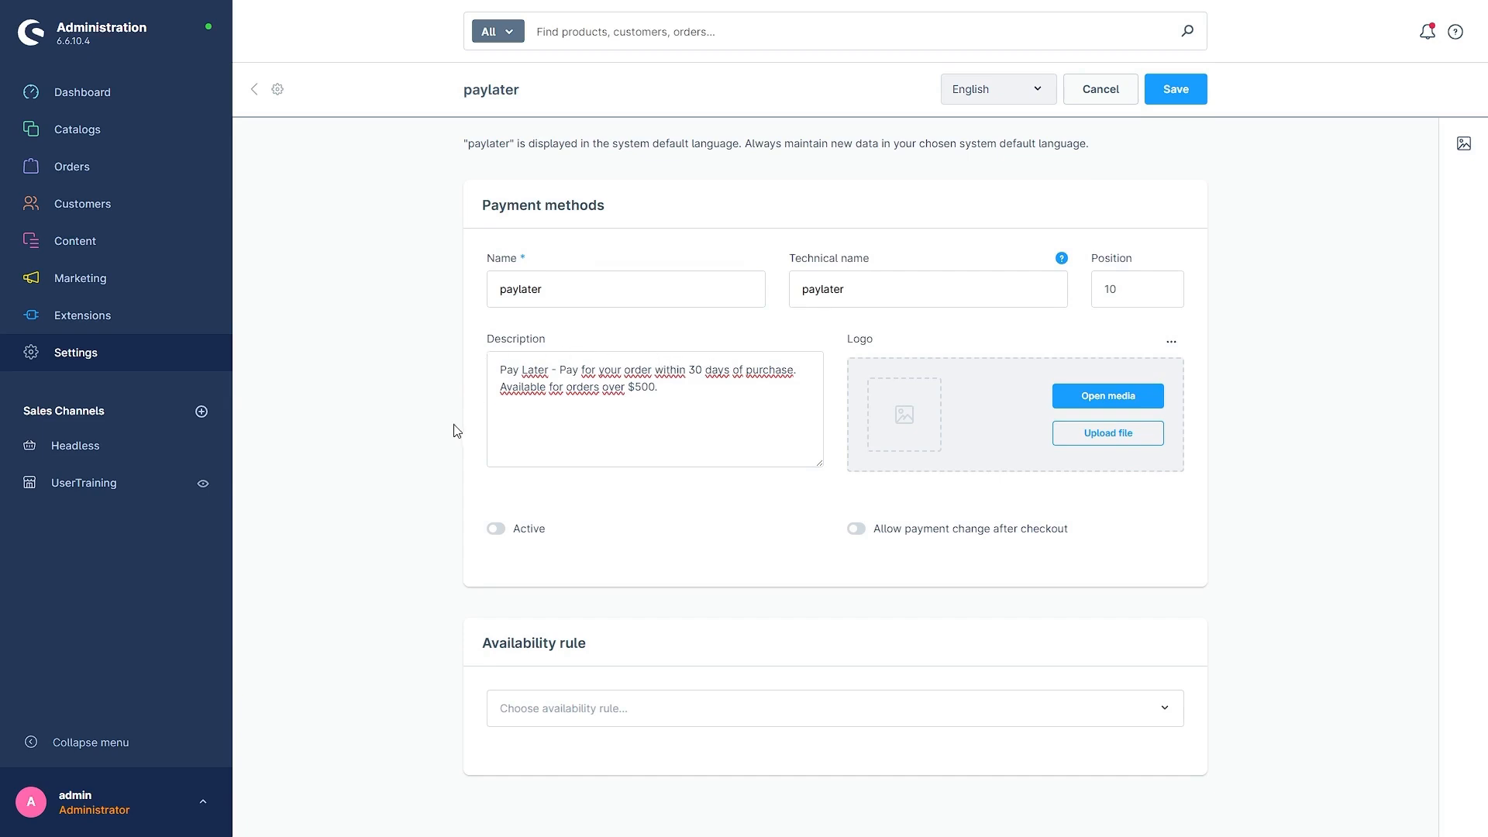
# Step: Activate the paylater payment method and save it
pyautogui.click(531, 531)
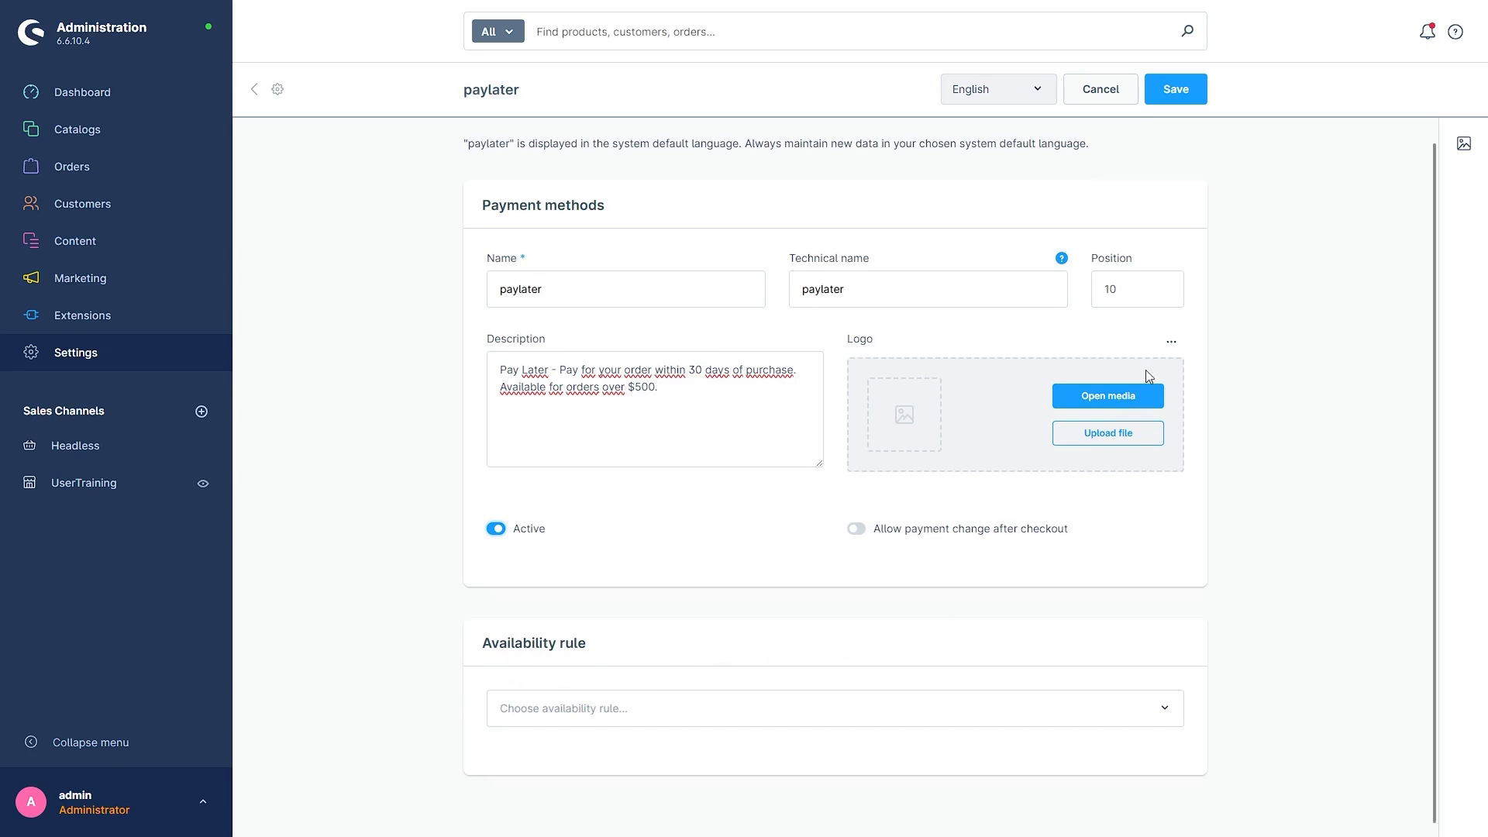
pyautogui.click(1169, 104)
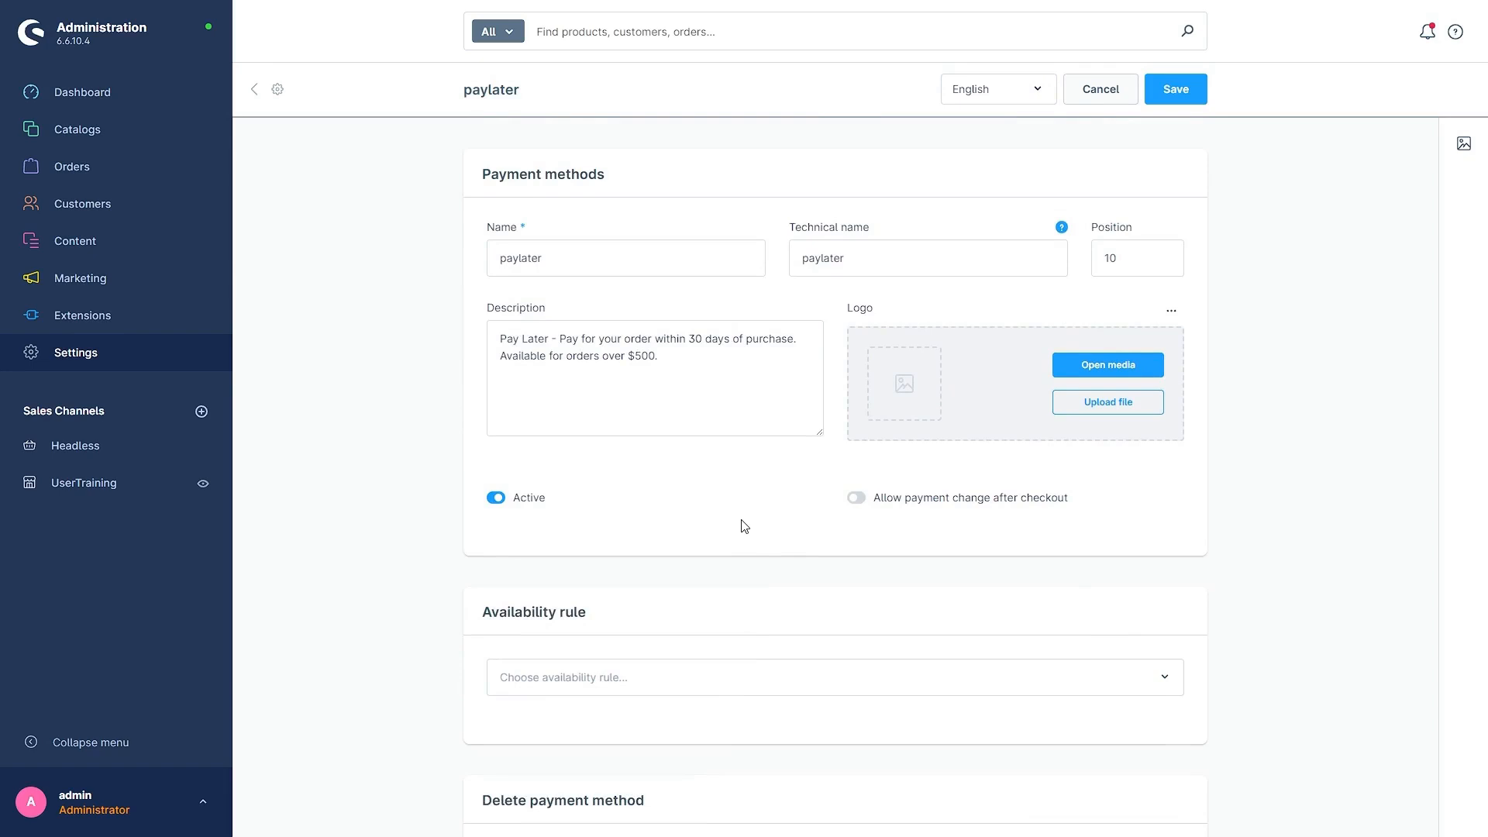
# Step: Create a rule in the Rule builder settings named "new rule" with priority 1
pyautogui.click(112, 371)
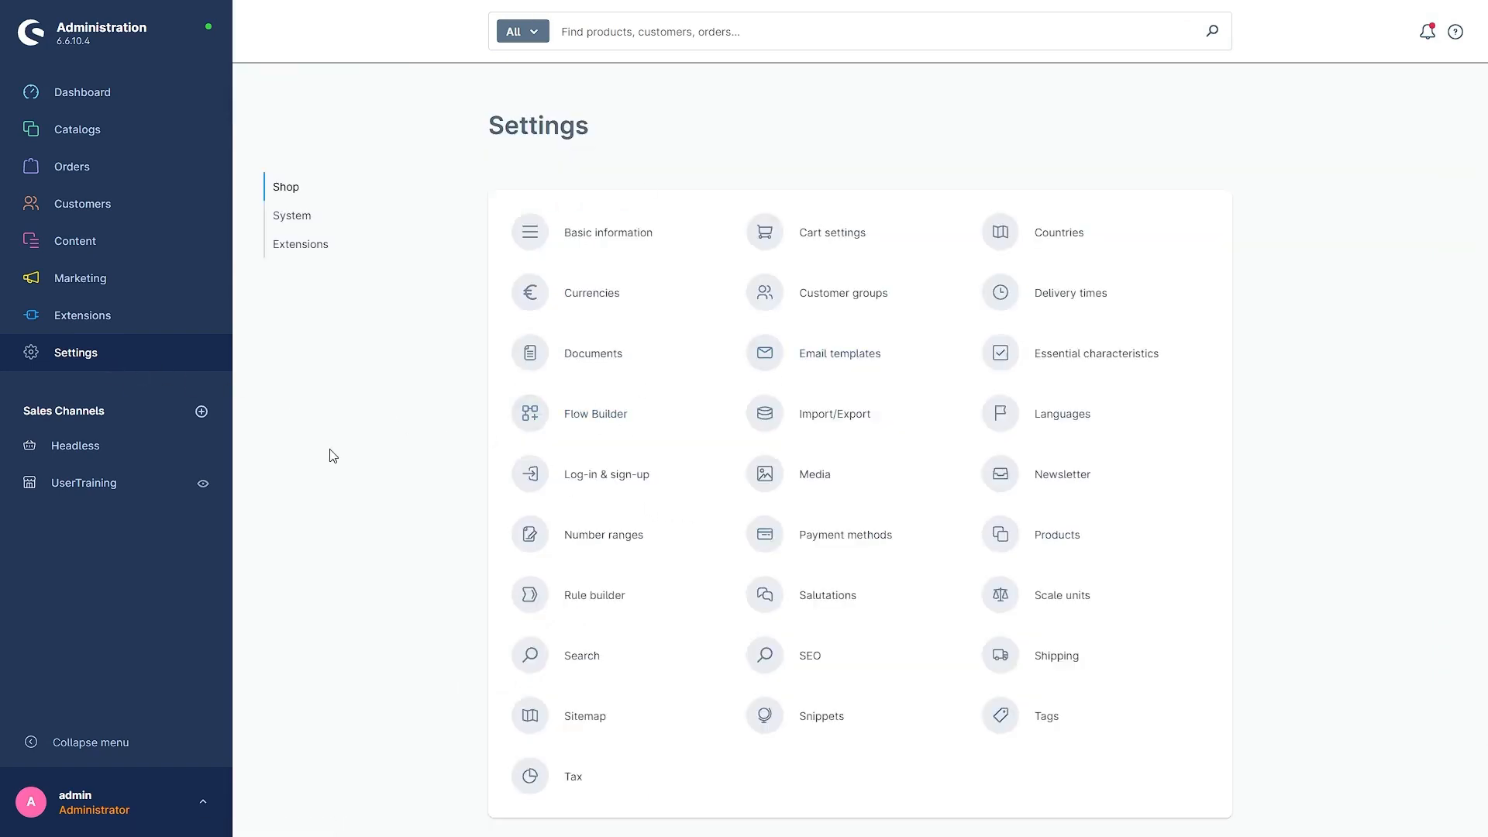
pyautogui.scroll(-1, 324, 452)
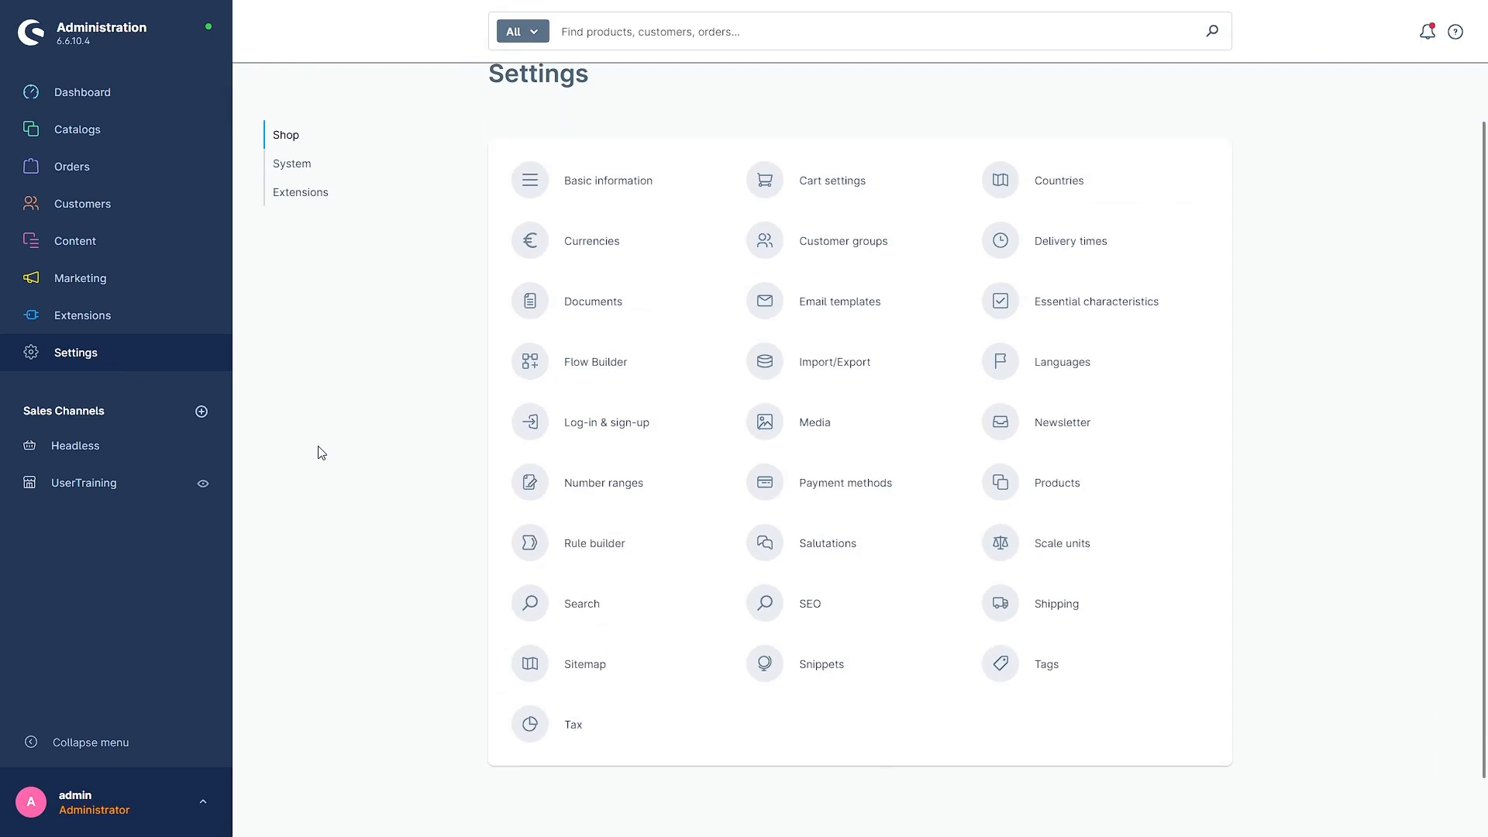
pyautogui.click(606, 543)
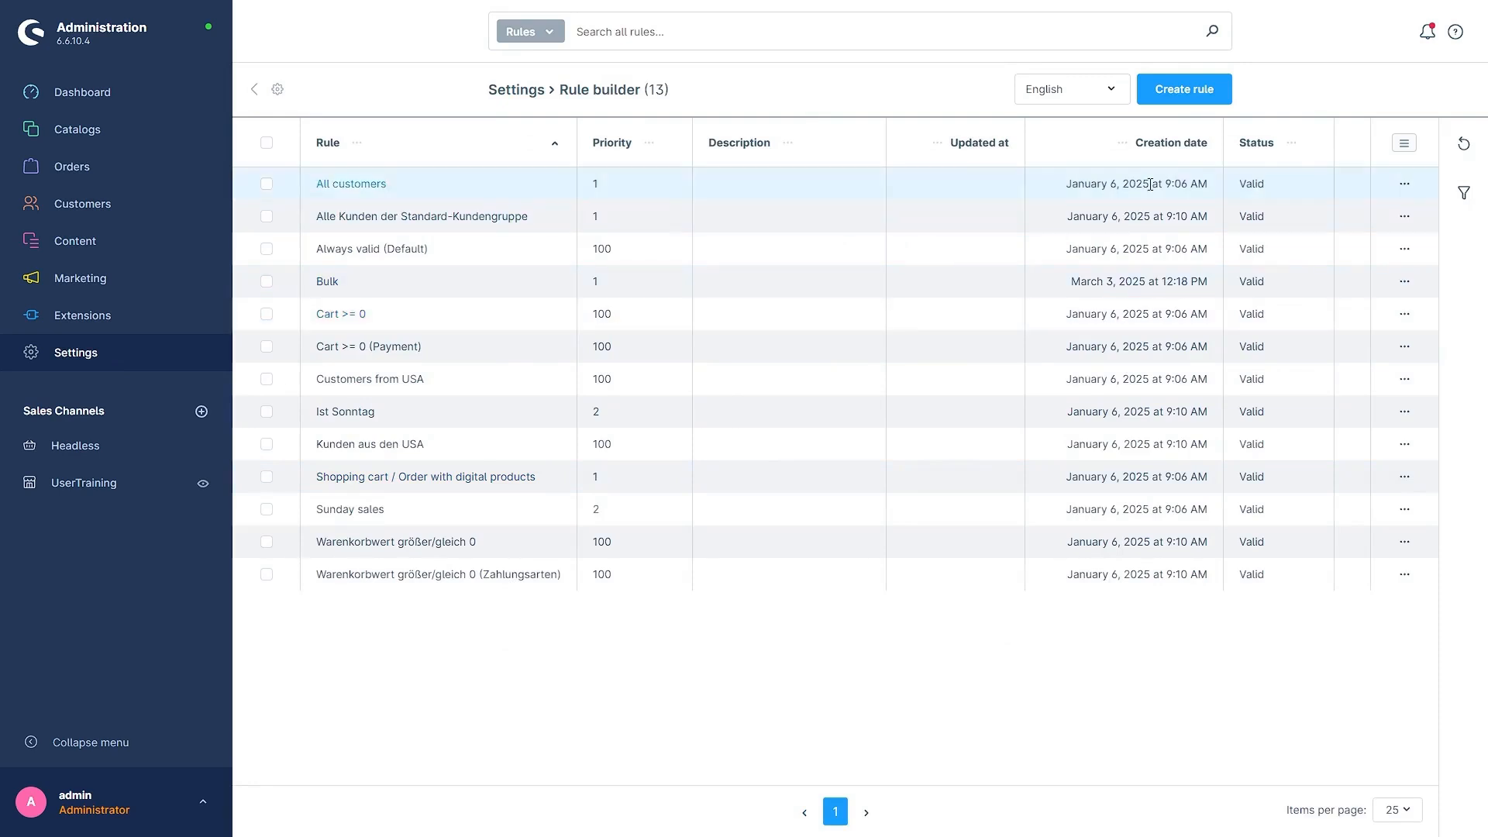
pyautogui.click(1210, 92)
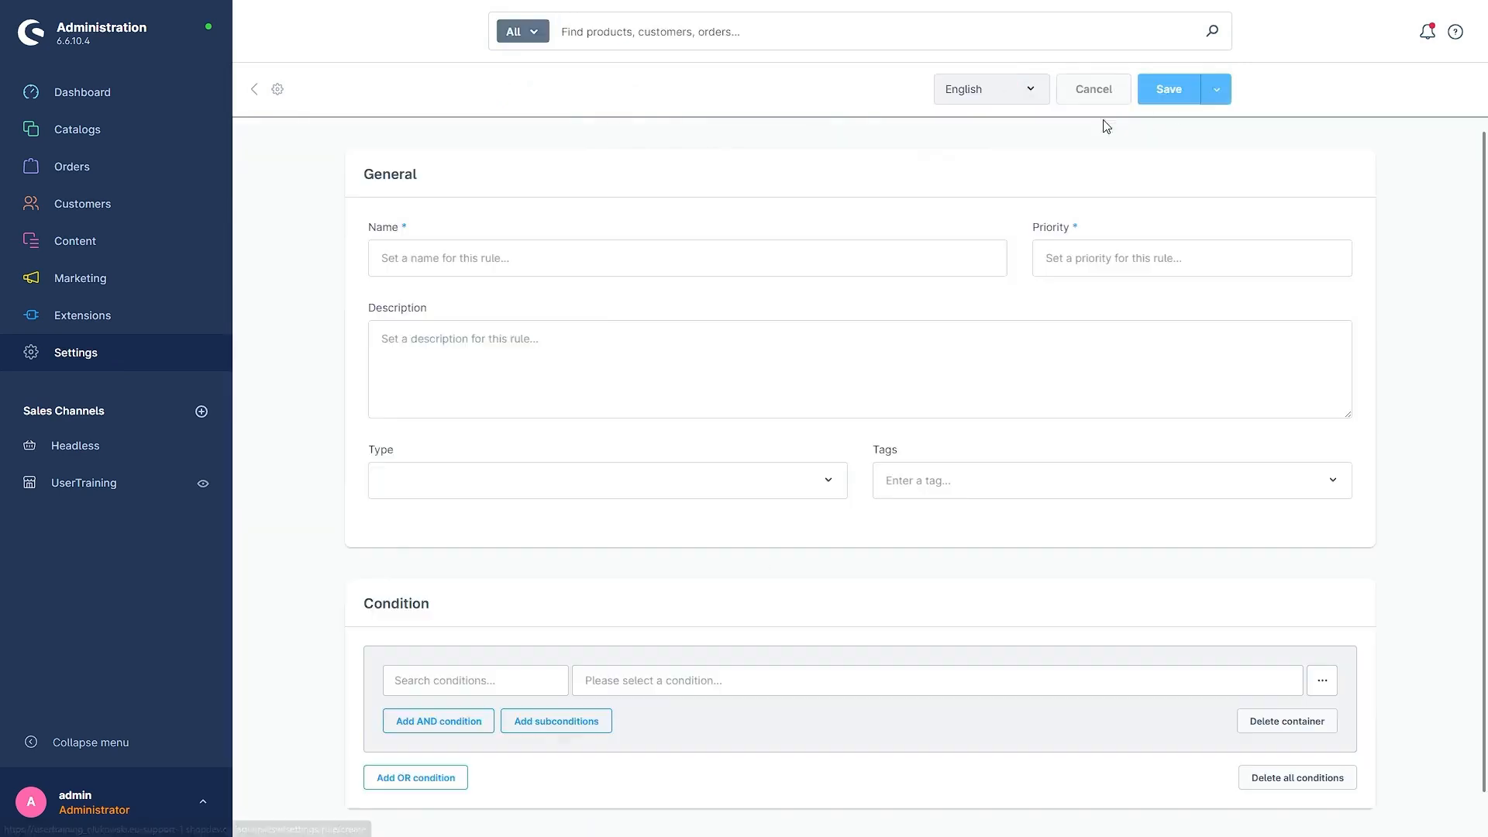
pyautogui.click(403, 256)
pyautogui.write('n')
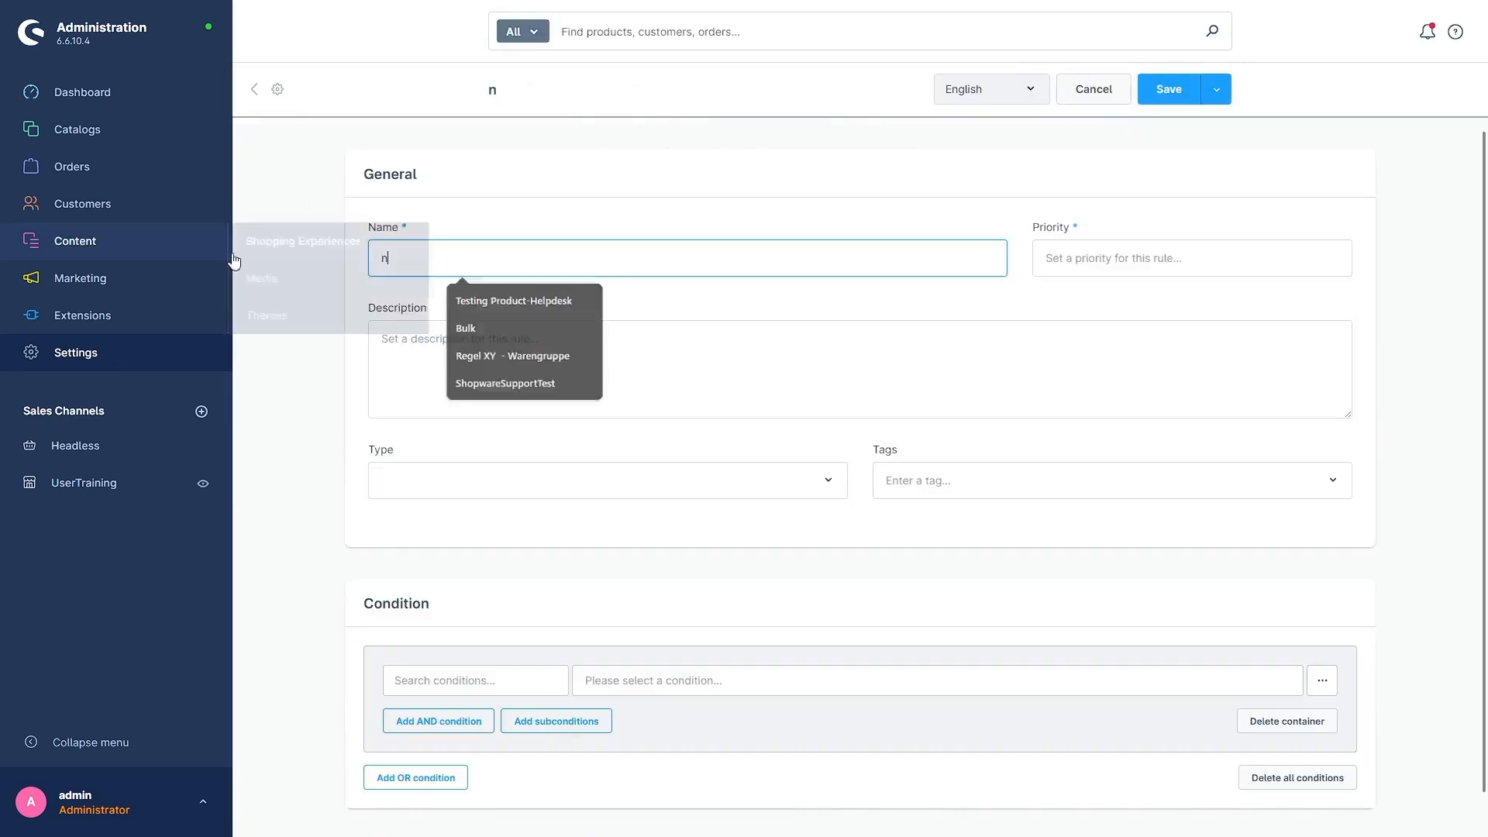
pyautogui.write('ew rule')
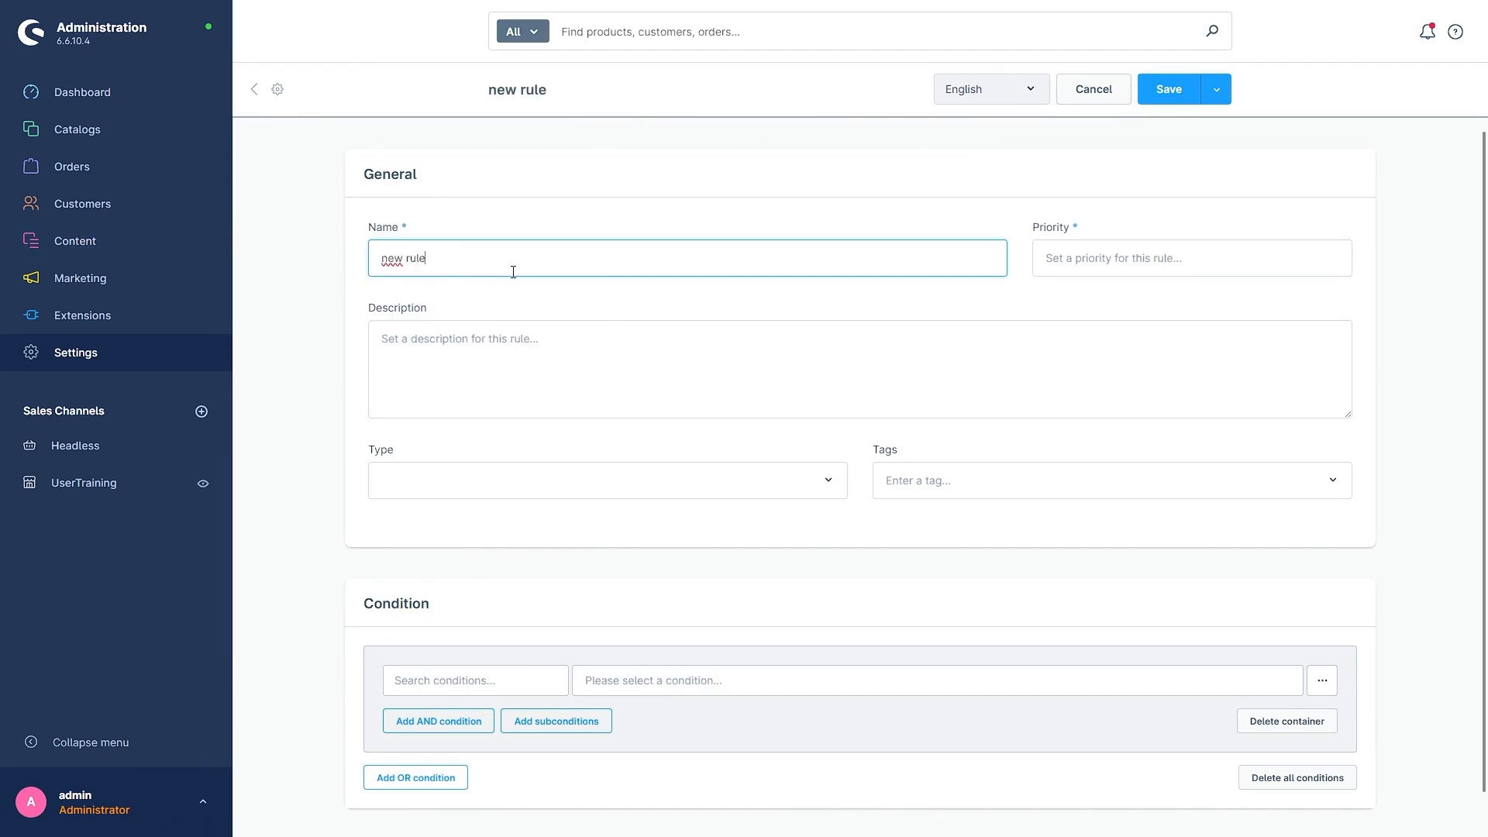
pyautogui.click(697, 305)
pyautogui.click(1063, 258)
pyautogui.write('1')
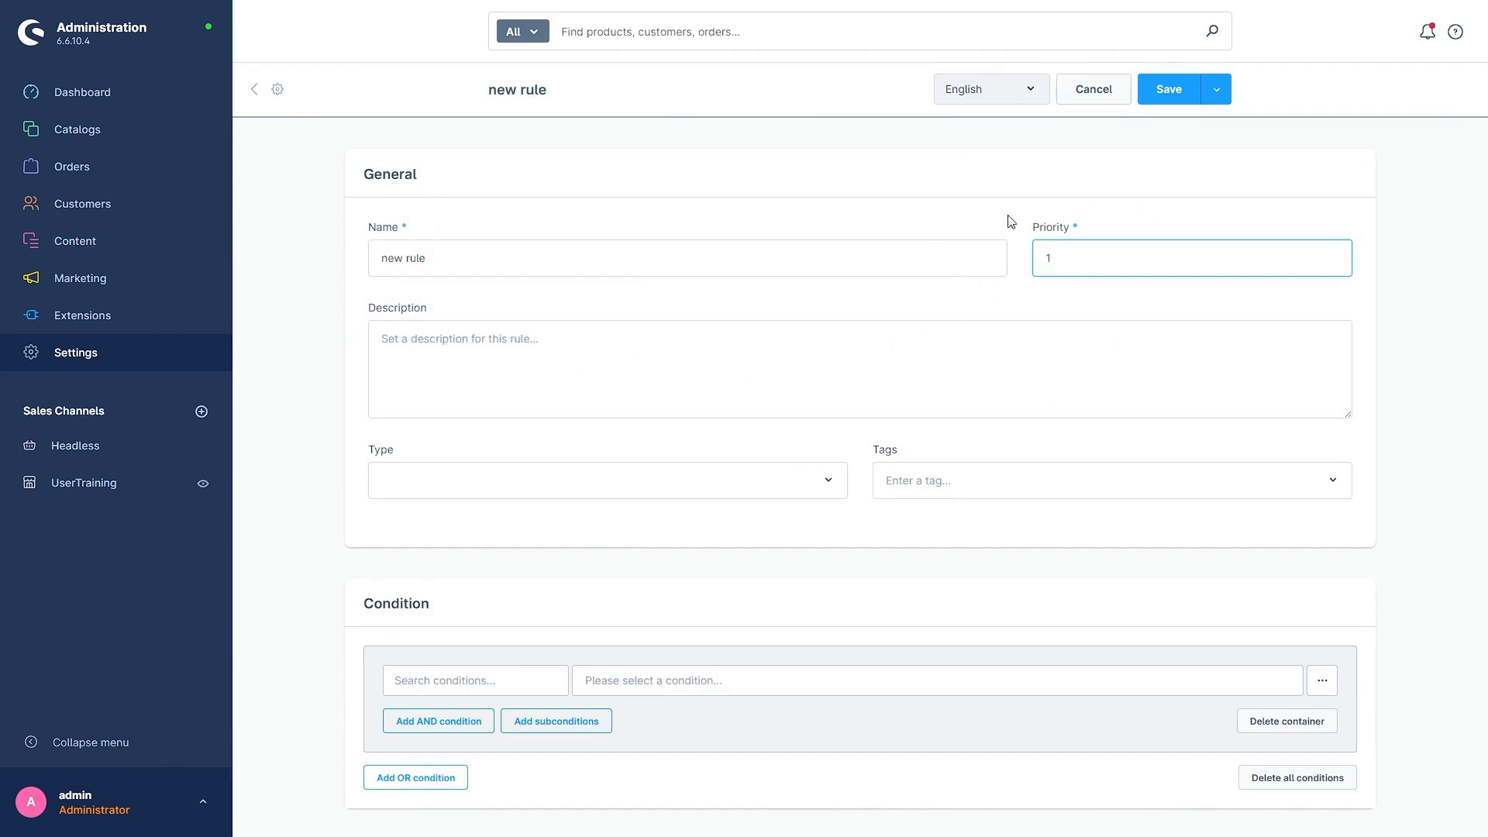
# Step: Set the rule's type to Payment and leave its tags empty
pyautogui.scroll(-1, 349, 409)
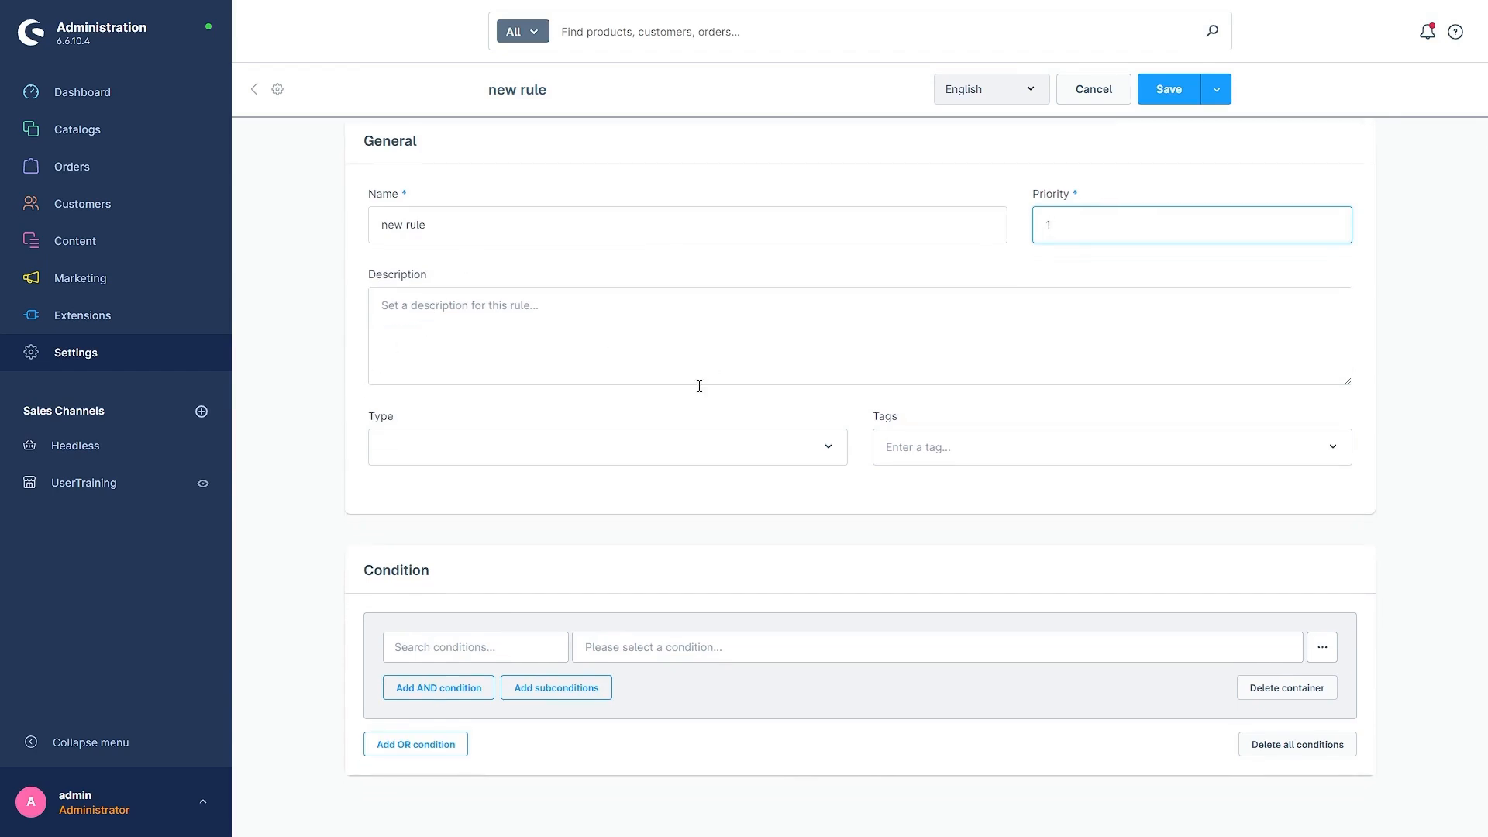
pyautogui.click(483, 449)
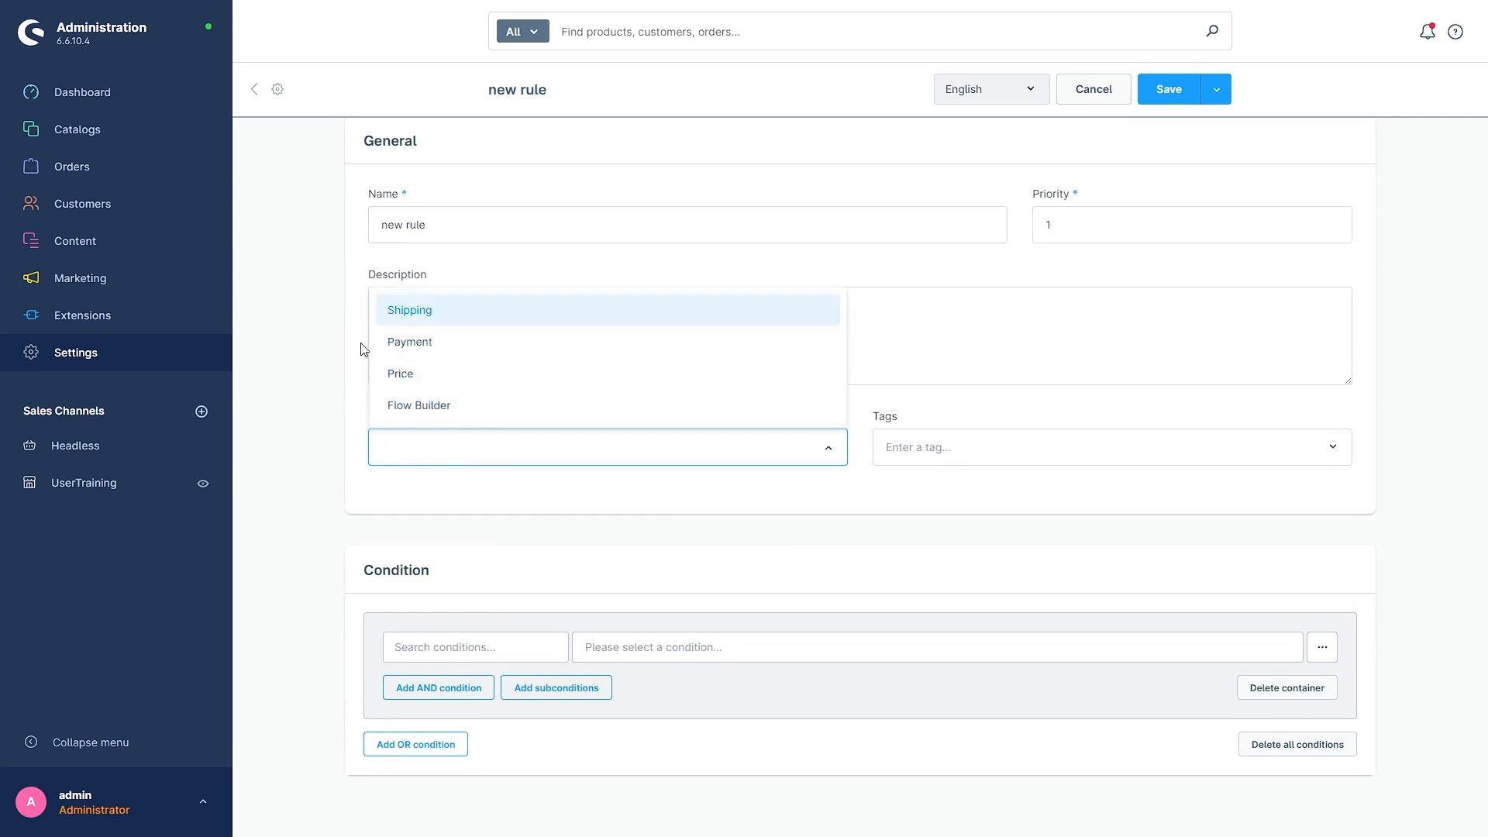
pyautogui.click(410, 342)
pyautogui.click(538, 500)
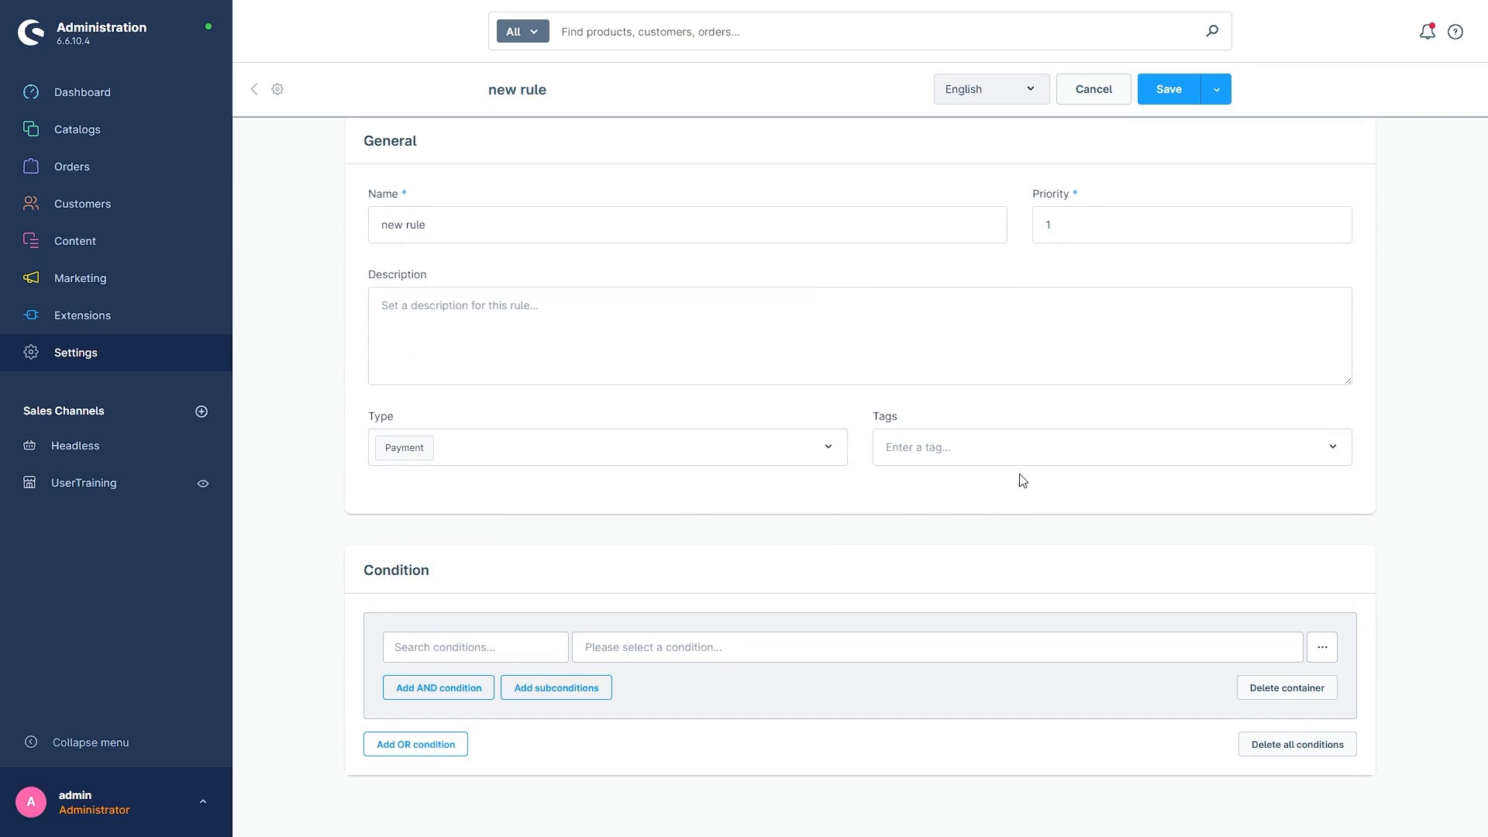
pyautogui.click(890, 447)
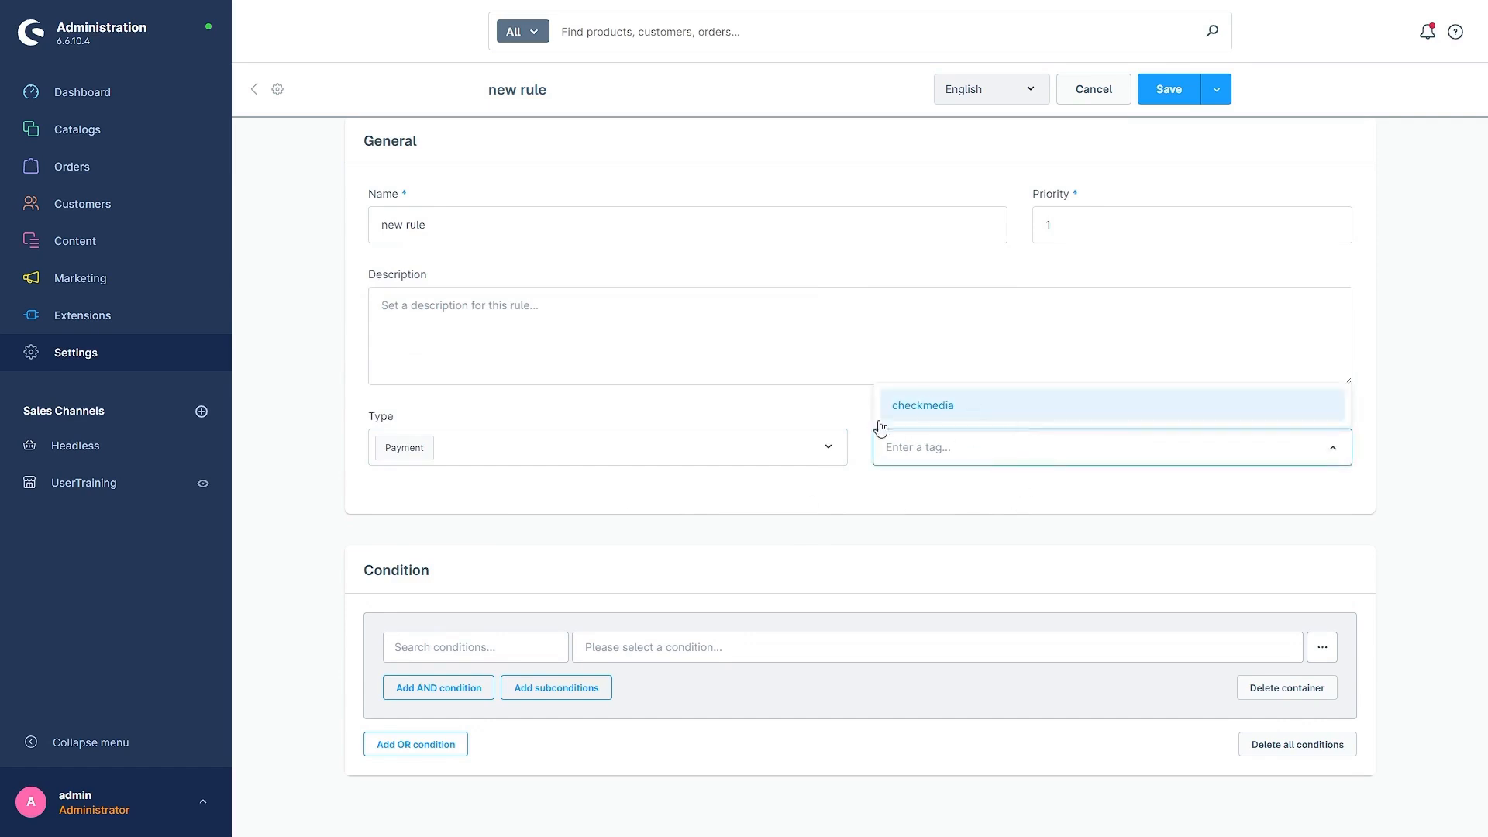
pyautogui.click(905, 509)
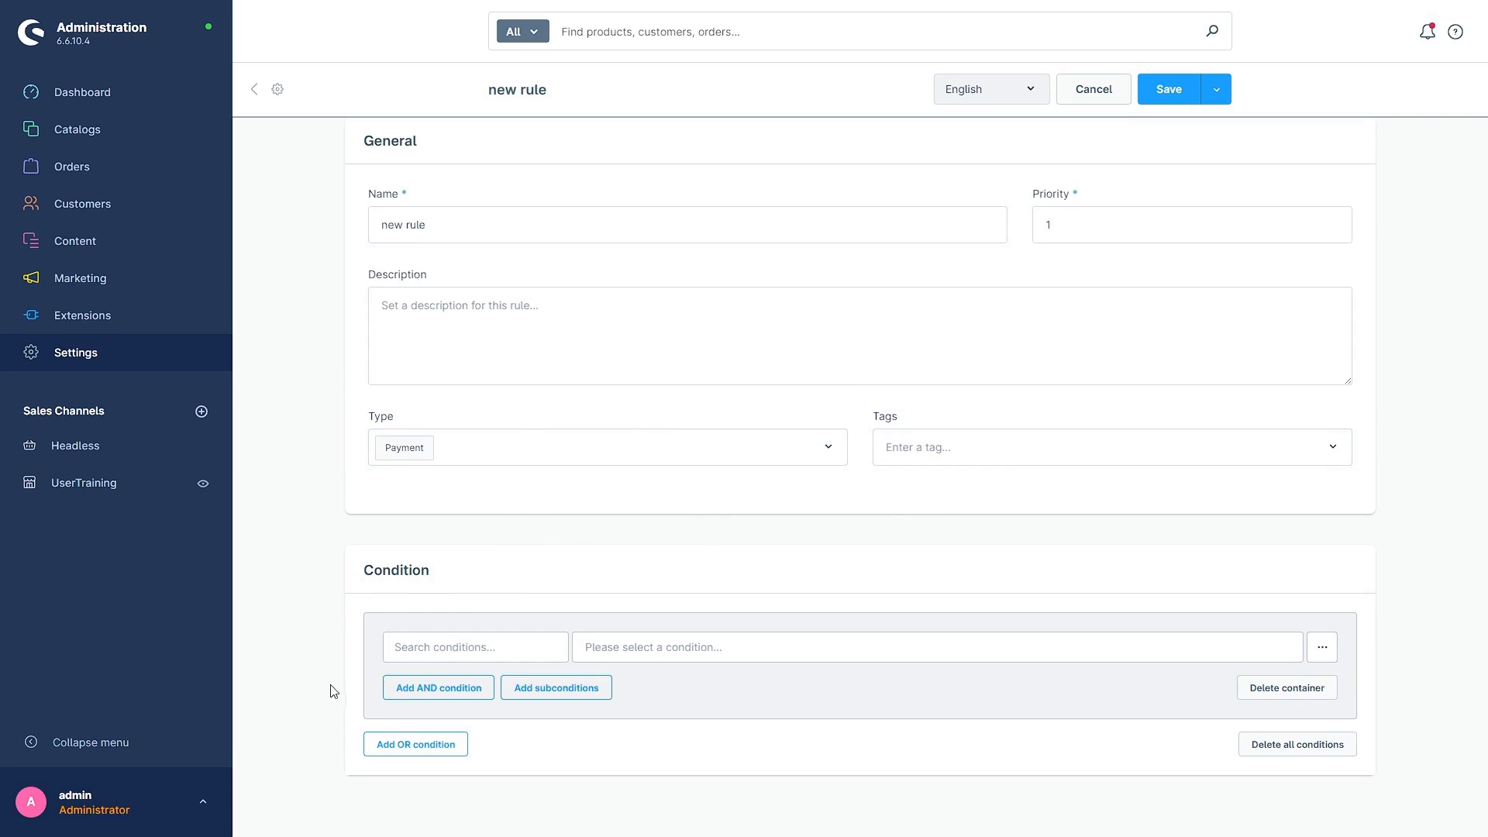
# Step: Define the rule's first condition as Total is greater than 500
pyautogui.click(434, 647)
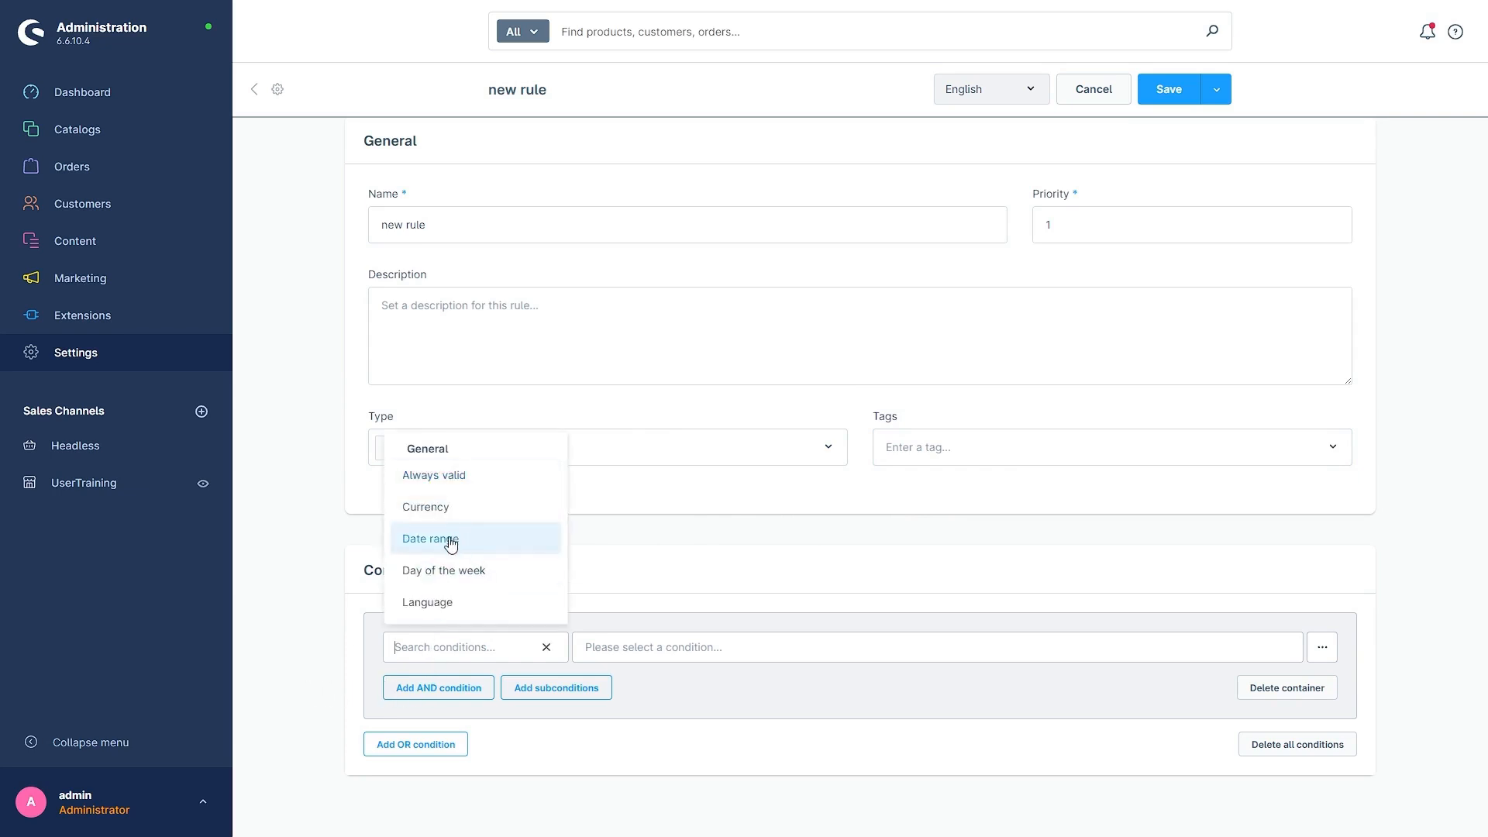
pyautogui.scroll(-2, 446, 500)
pyautogui.scroll(-5, 465, 566)
pyautogui.scroll(-5, 472, 568)
pyautogui.scroll(-8, 493, 585)
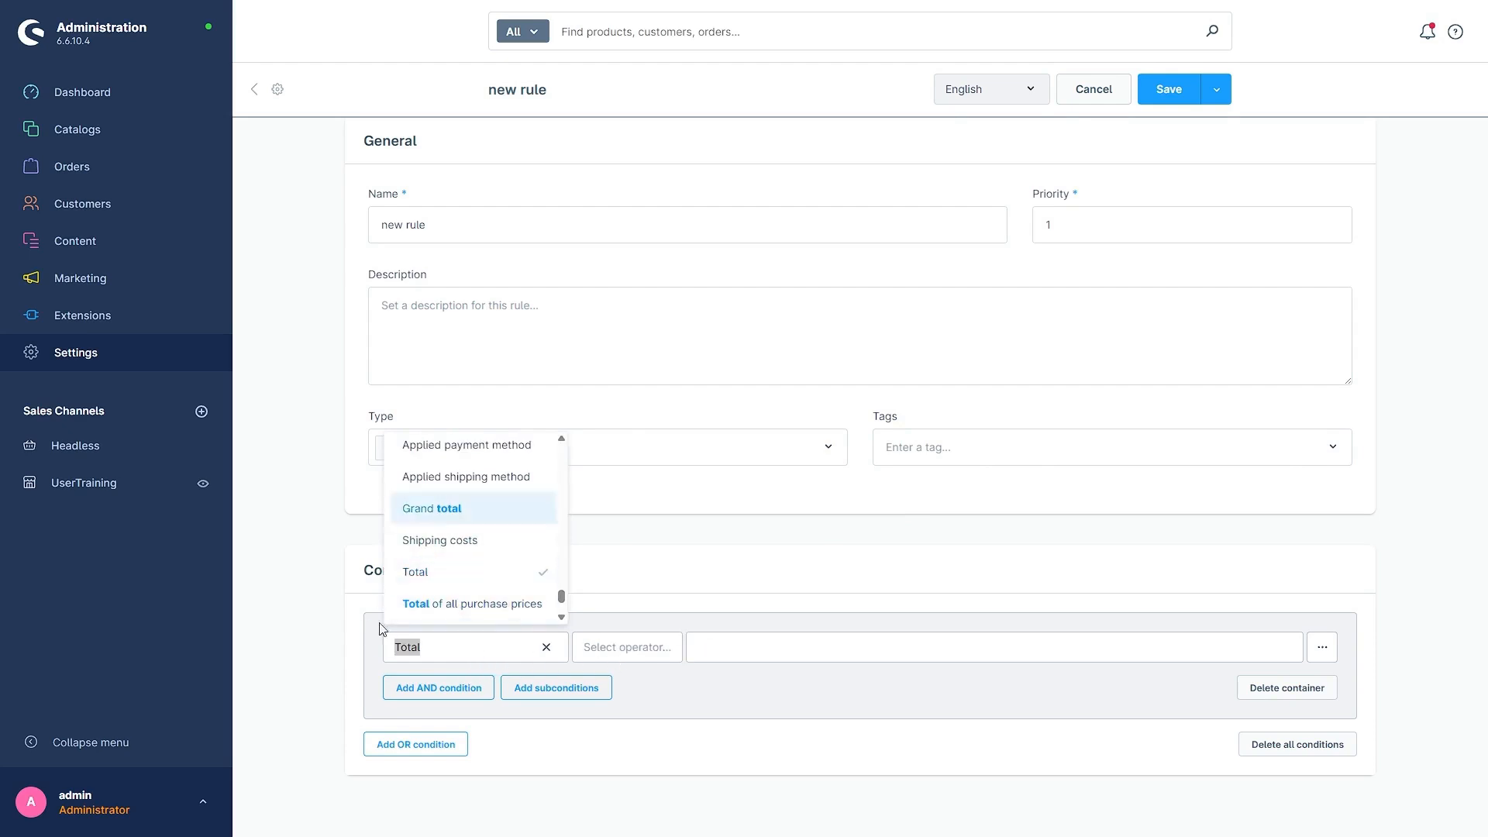
pyautogui.click(661, 656)
pyautogui.click(638, 486)
pyautogui.click(740, 653)
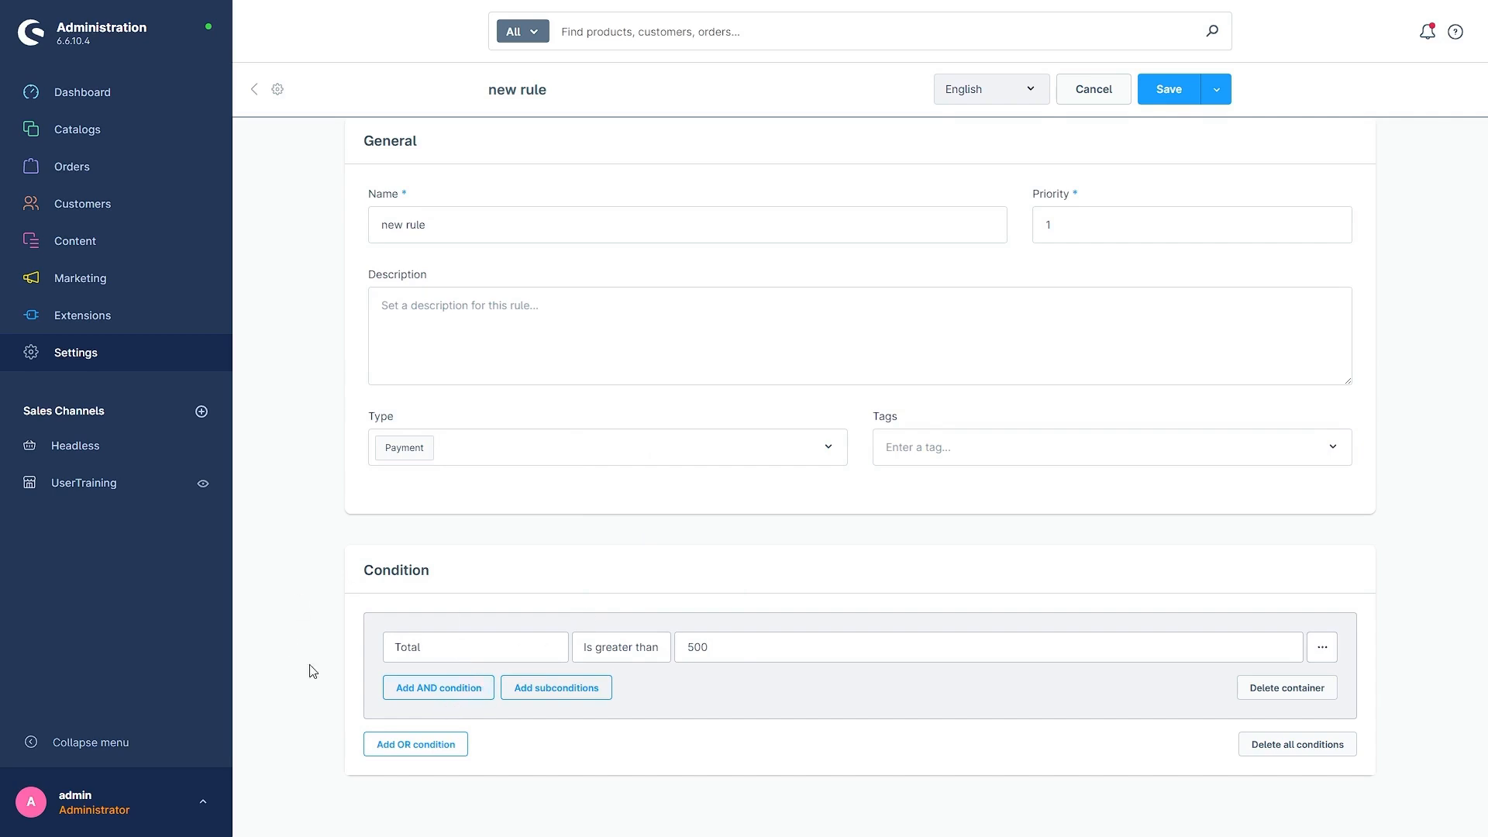
# Step: Add an AND condition to the rule for Shipping address: Country with the operator Is one of
pyautogui.click(452, 690)
pyautogui.scroll(-1, 671, 585)
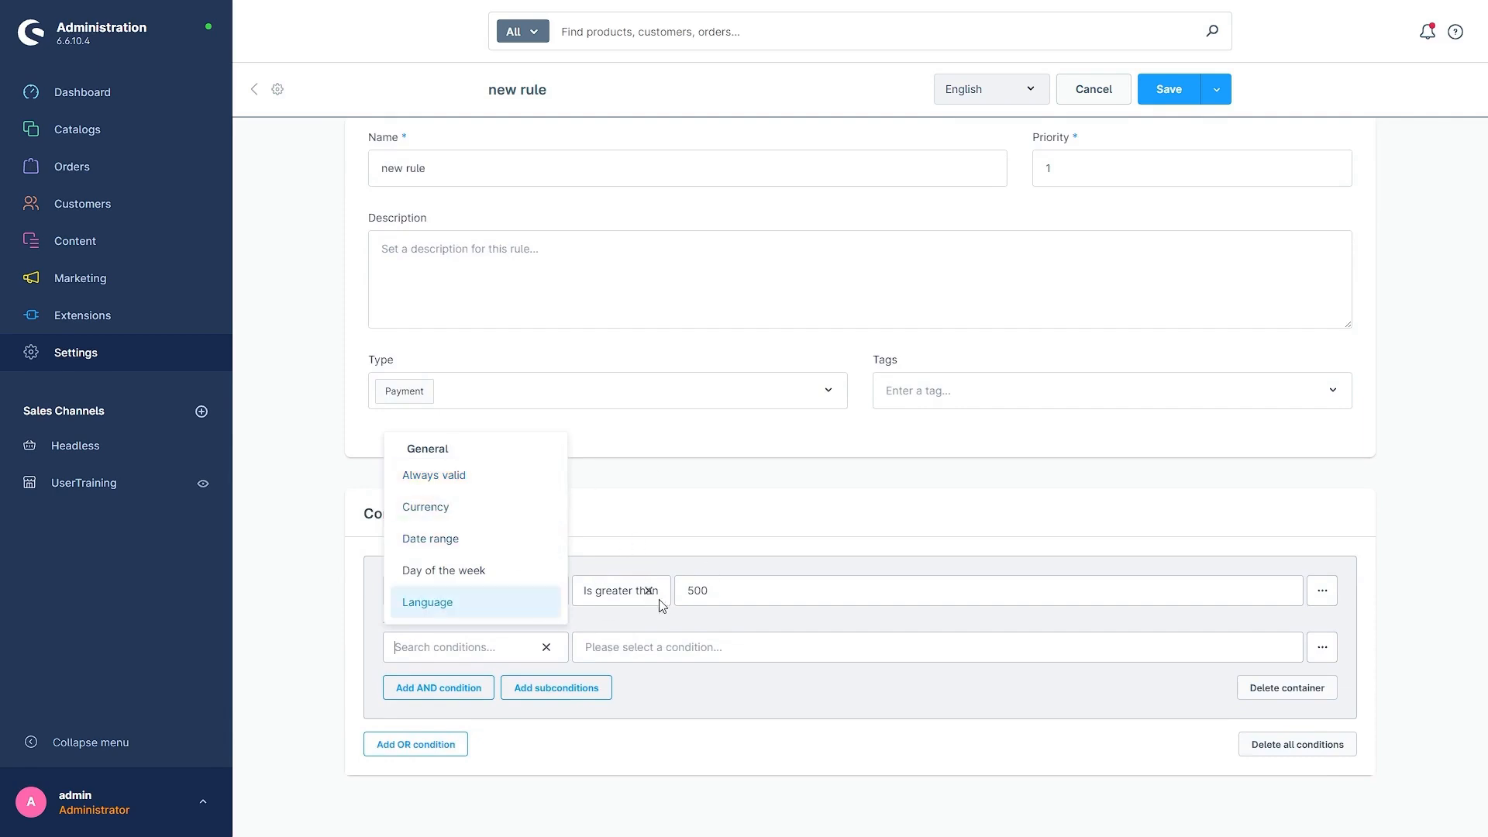
pyautogui.scroll(-2, 472, 554)
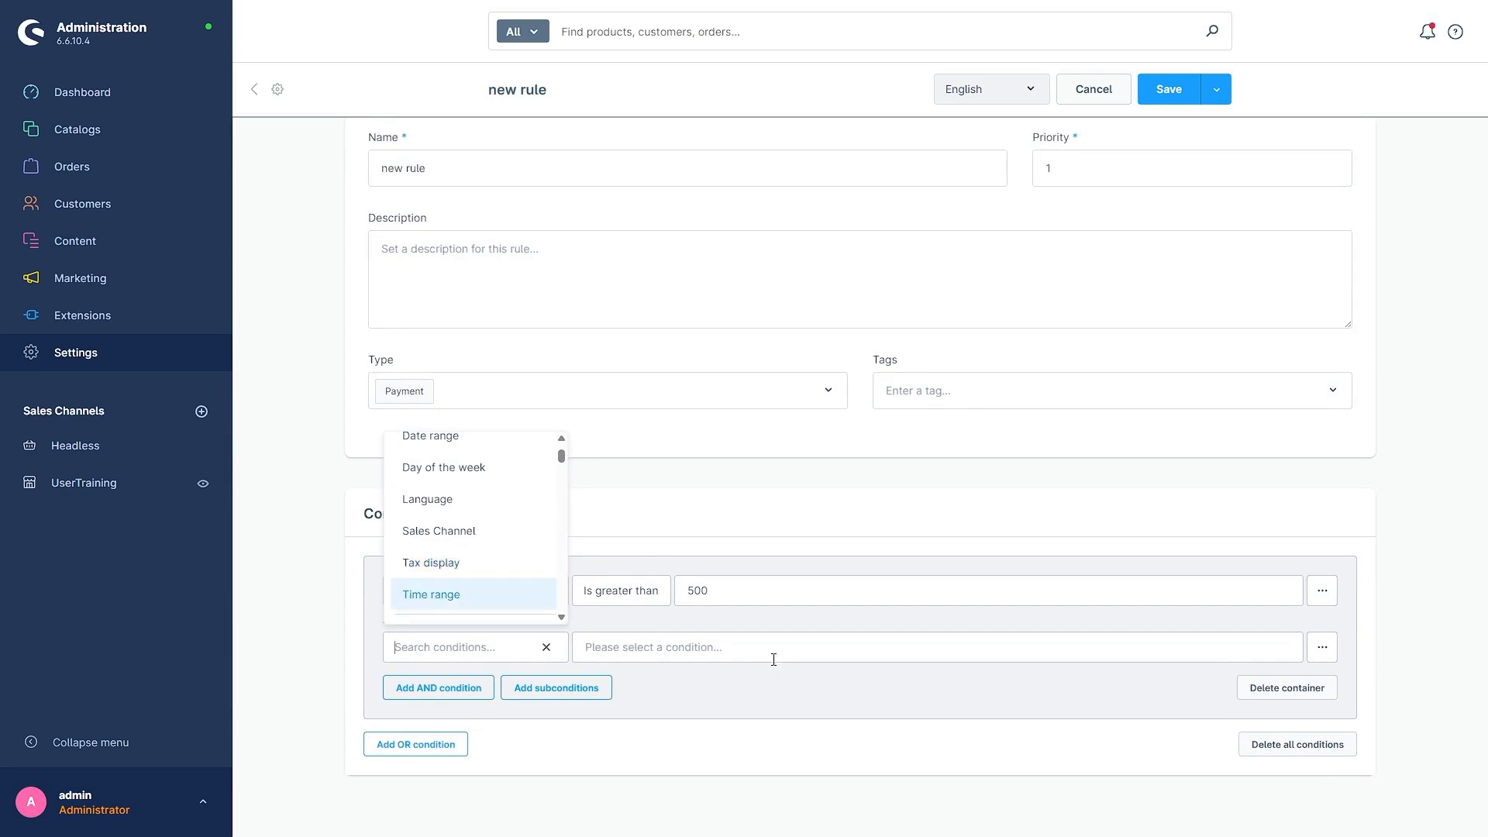
pyautogui.scroll(-2, 457, 569)
pyautogui.scroll(1, 460, 574)
pyautogui.scroll(3, 458, 574)
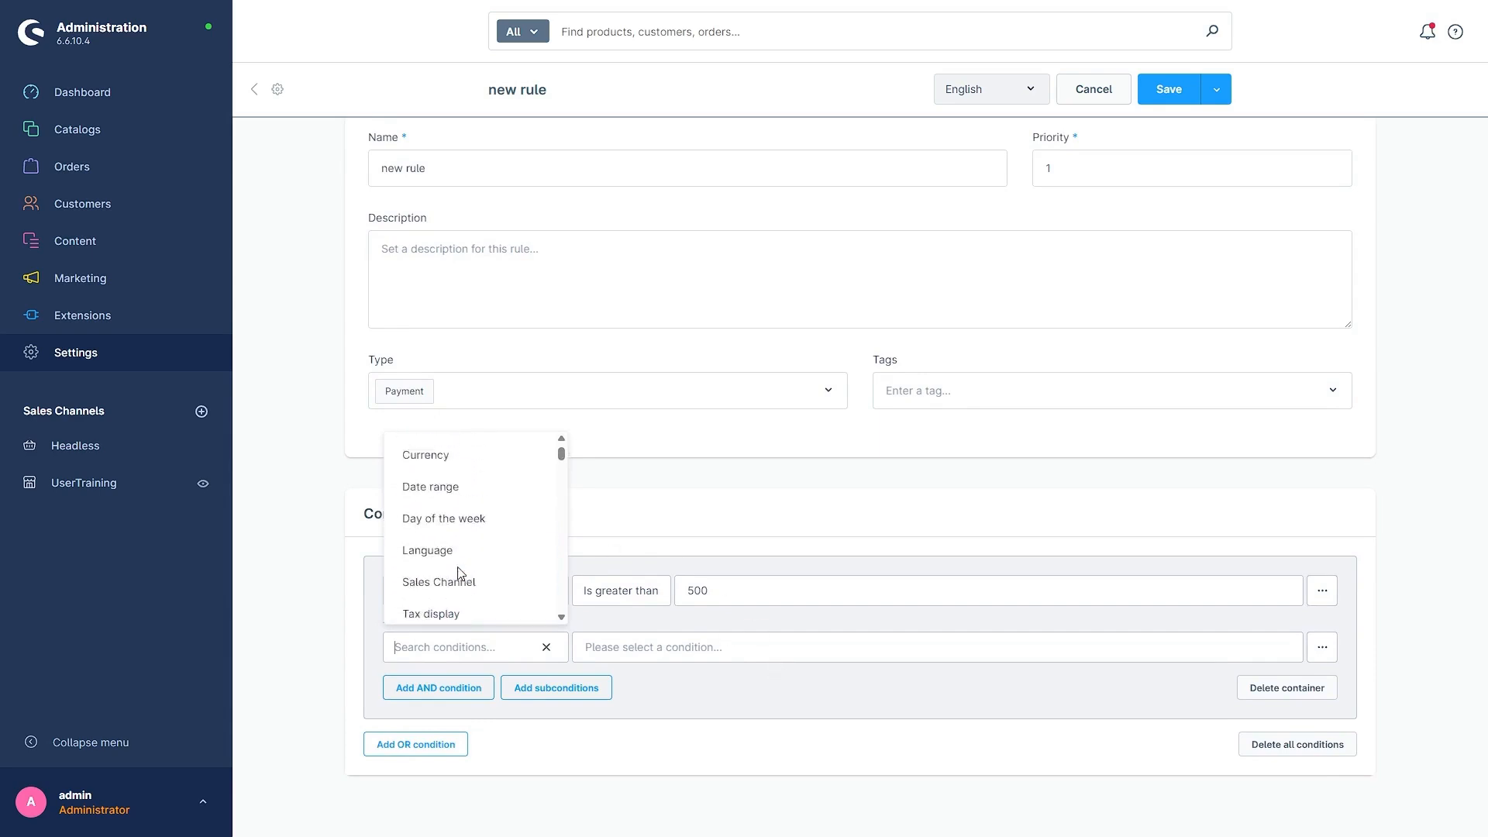
pyautogui.scroll(-7, 457, 575)
pyautogui.scroll(-5, 456, 580)
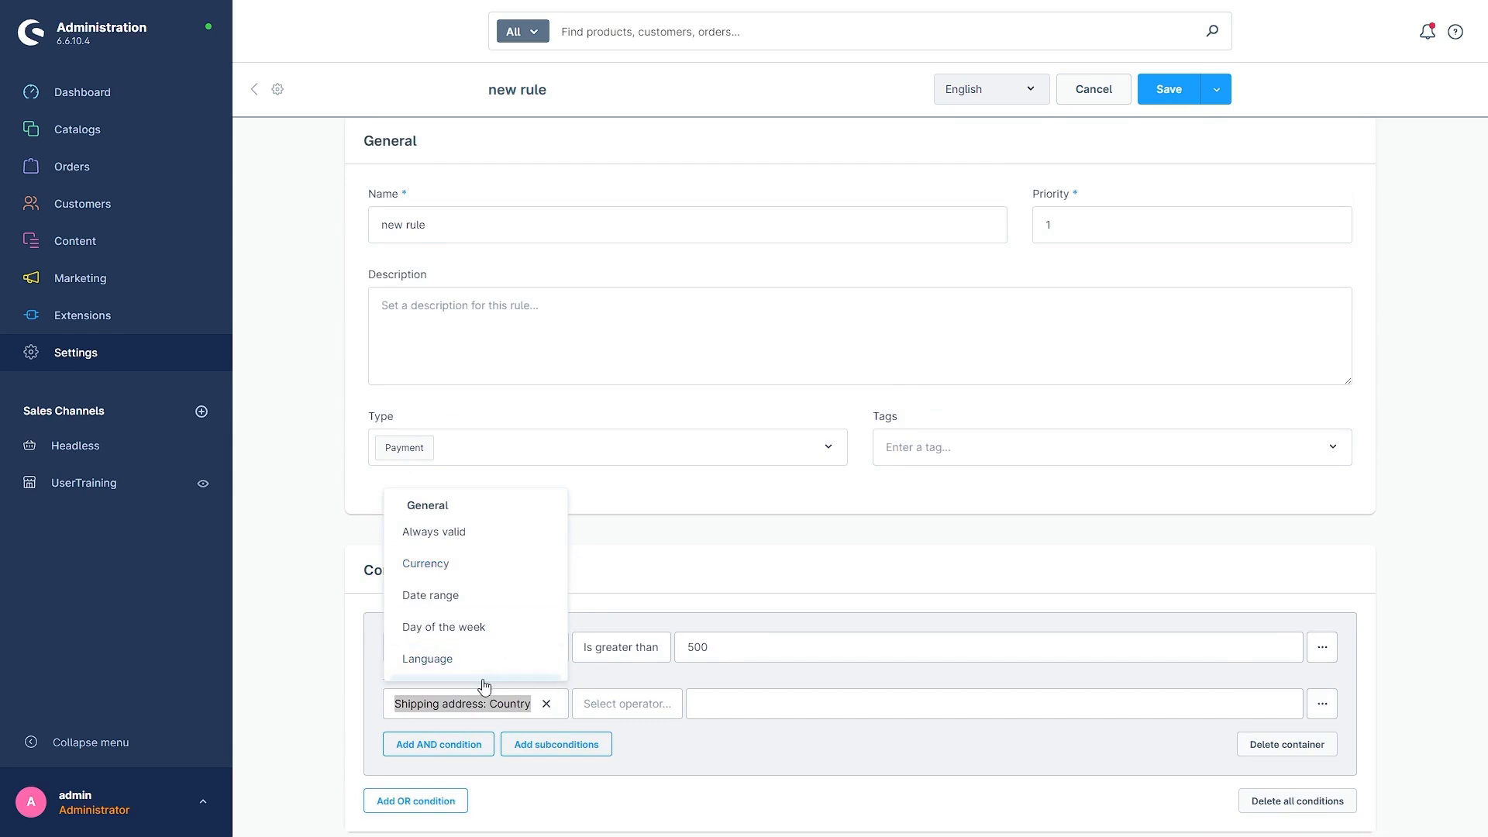
pyautogui.click(625, 704)
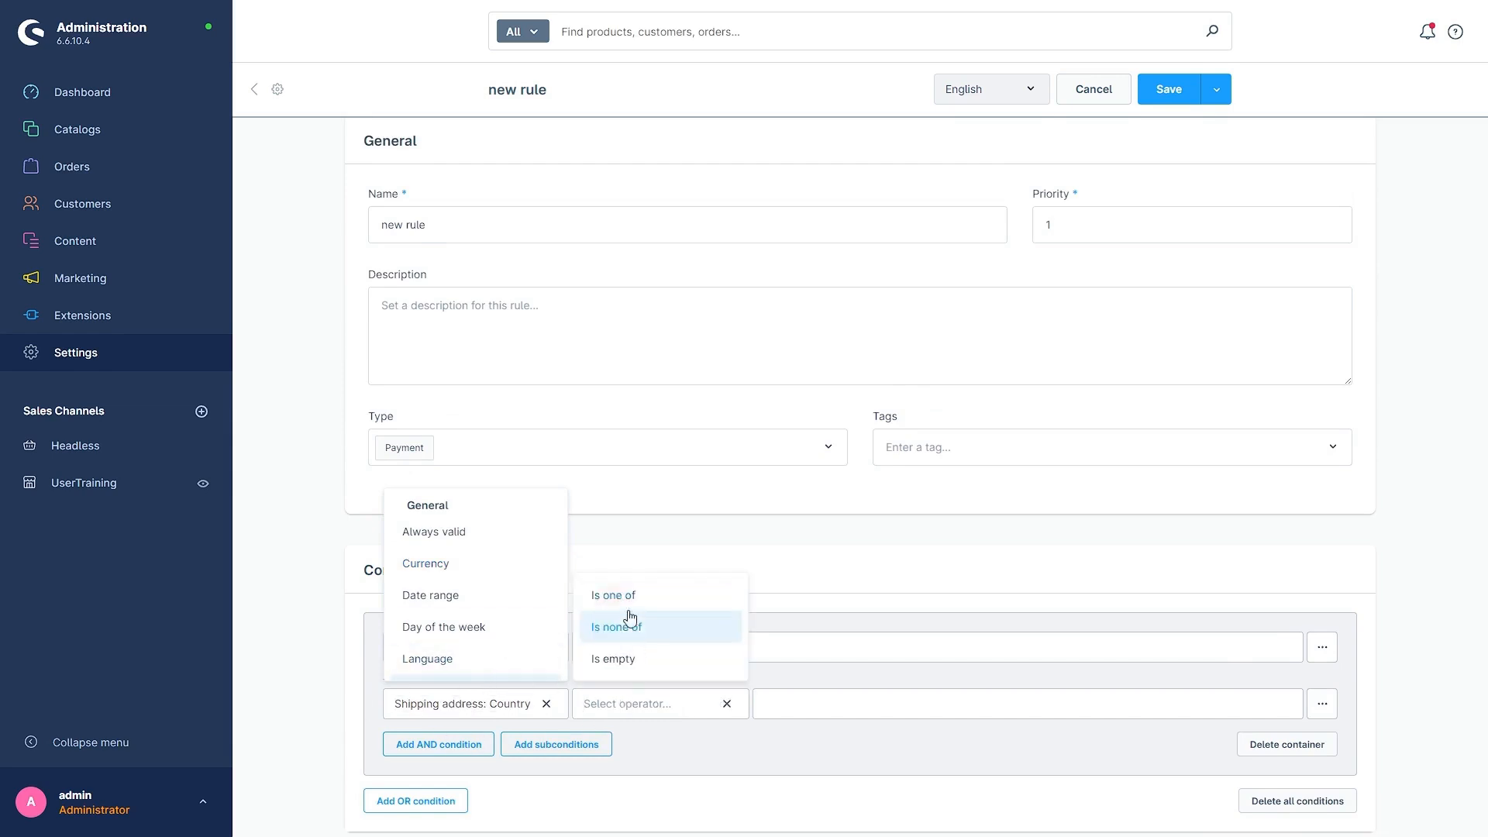
pyautogui.click(606, 601)
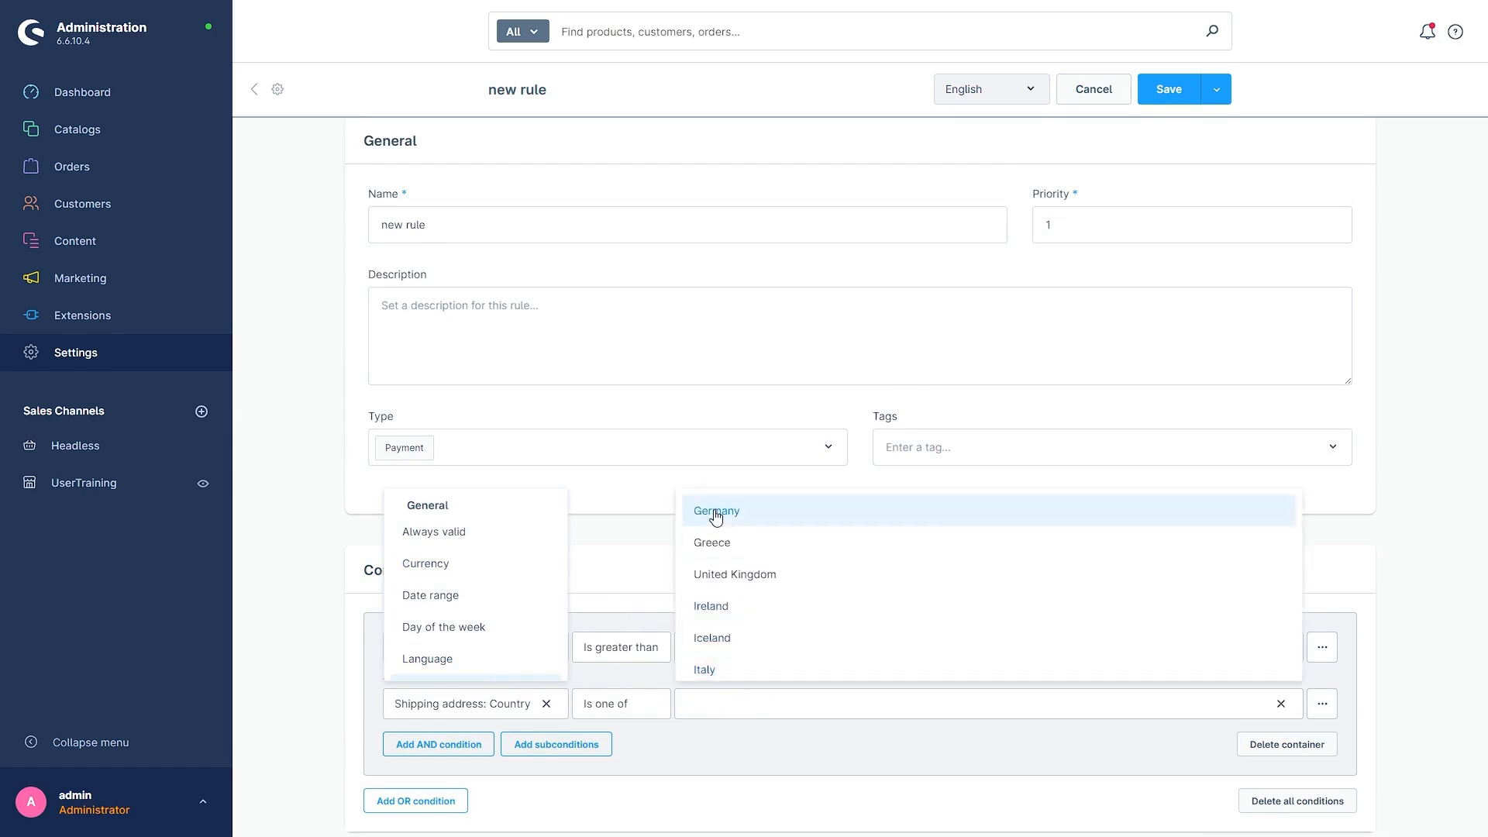
# Step: Select United States of America and Germany as the countries of the shipping address condition
pyautogui.scroll(-2, 728, 573)
pyautogui.write('uni')
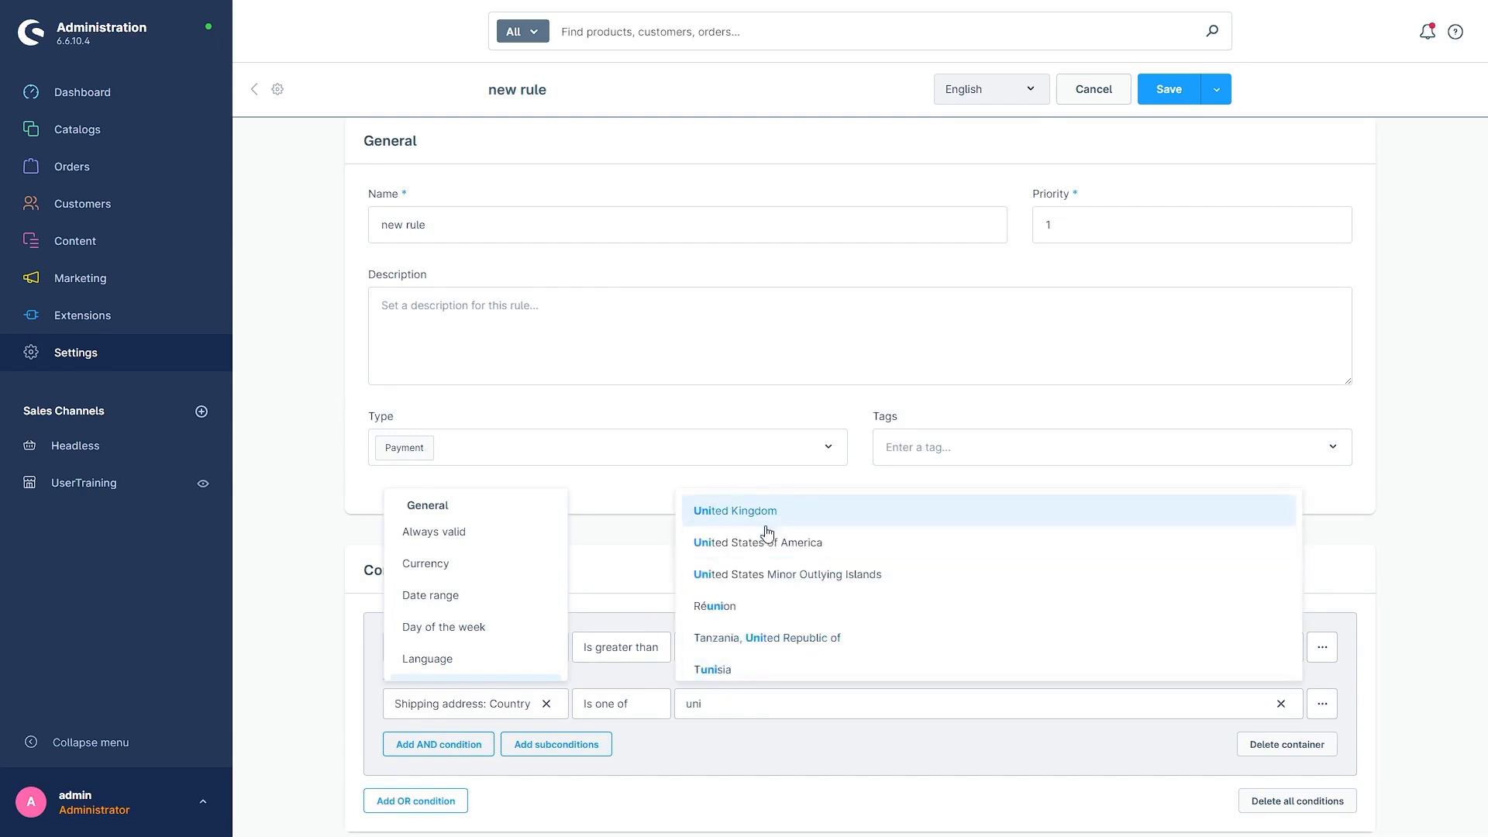
pyautogui.click(768, 552)
pyautogui.write('ger')
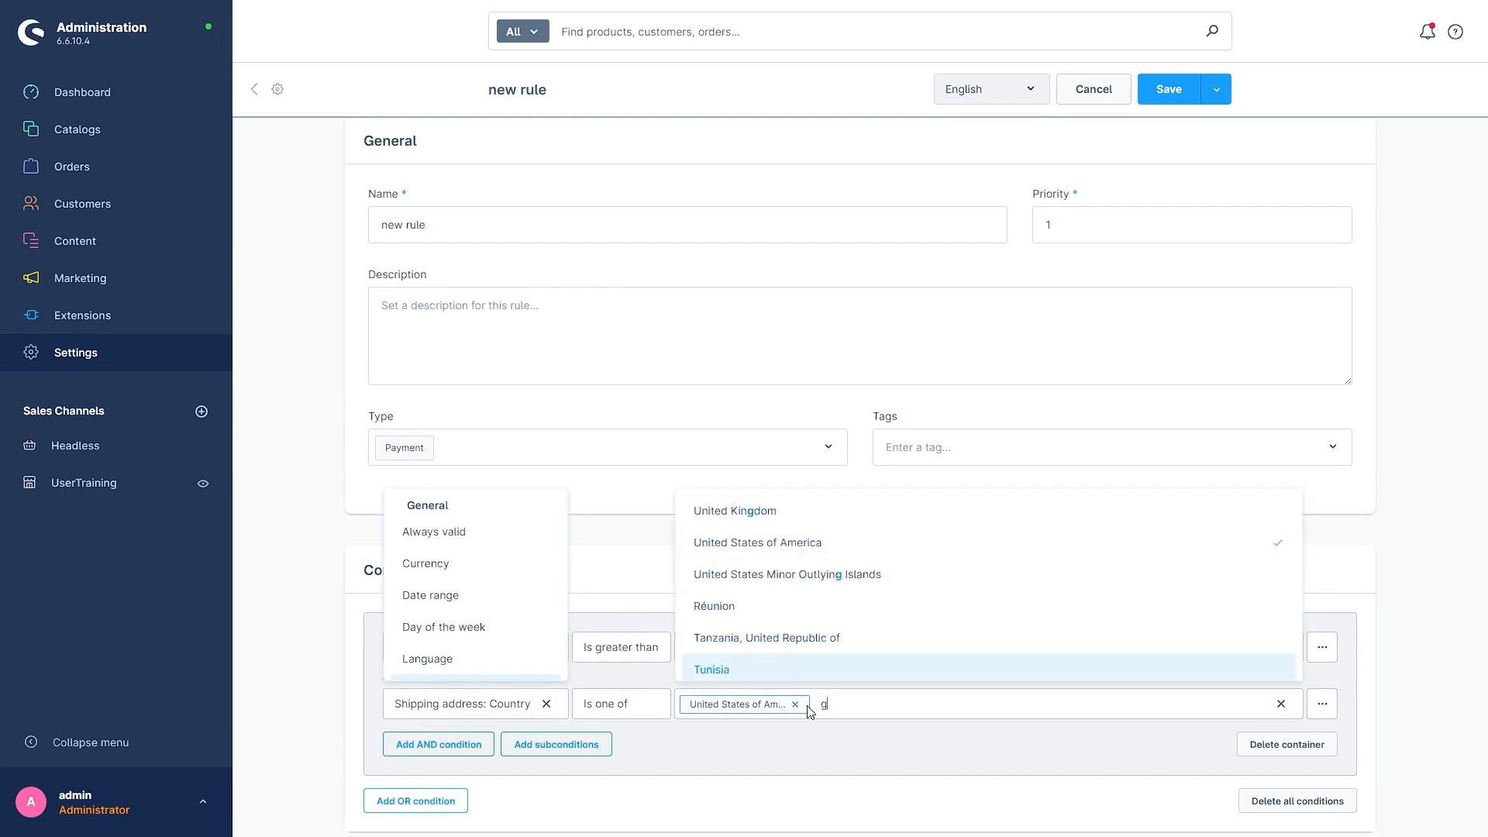
pyautogui.click(719, 565)
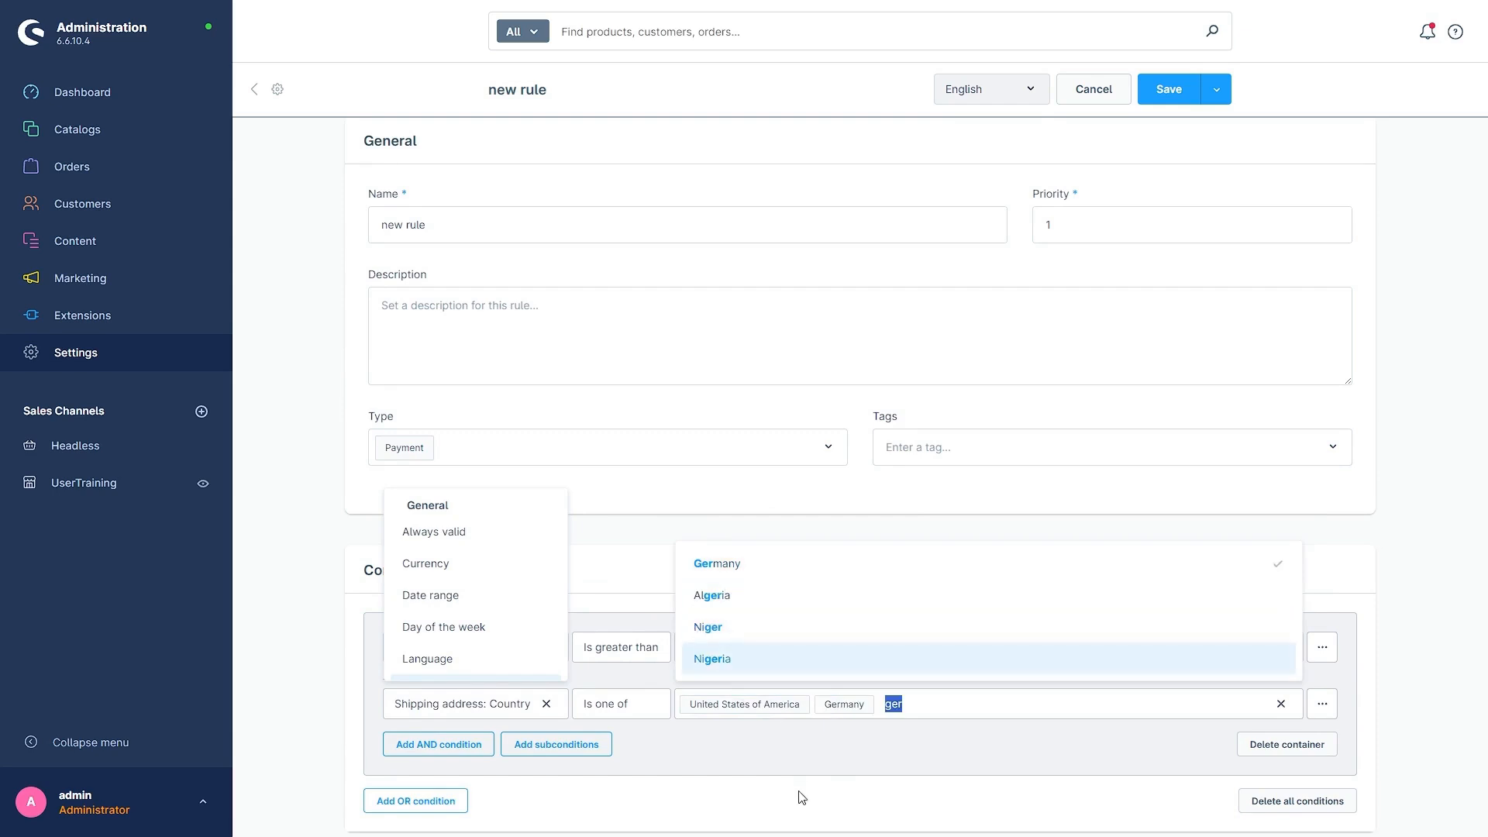
pyautogui.click(788, 781)
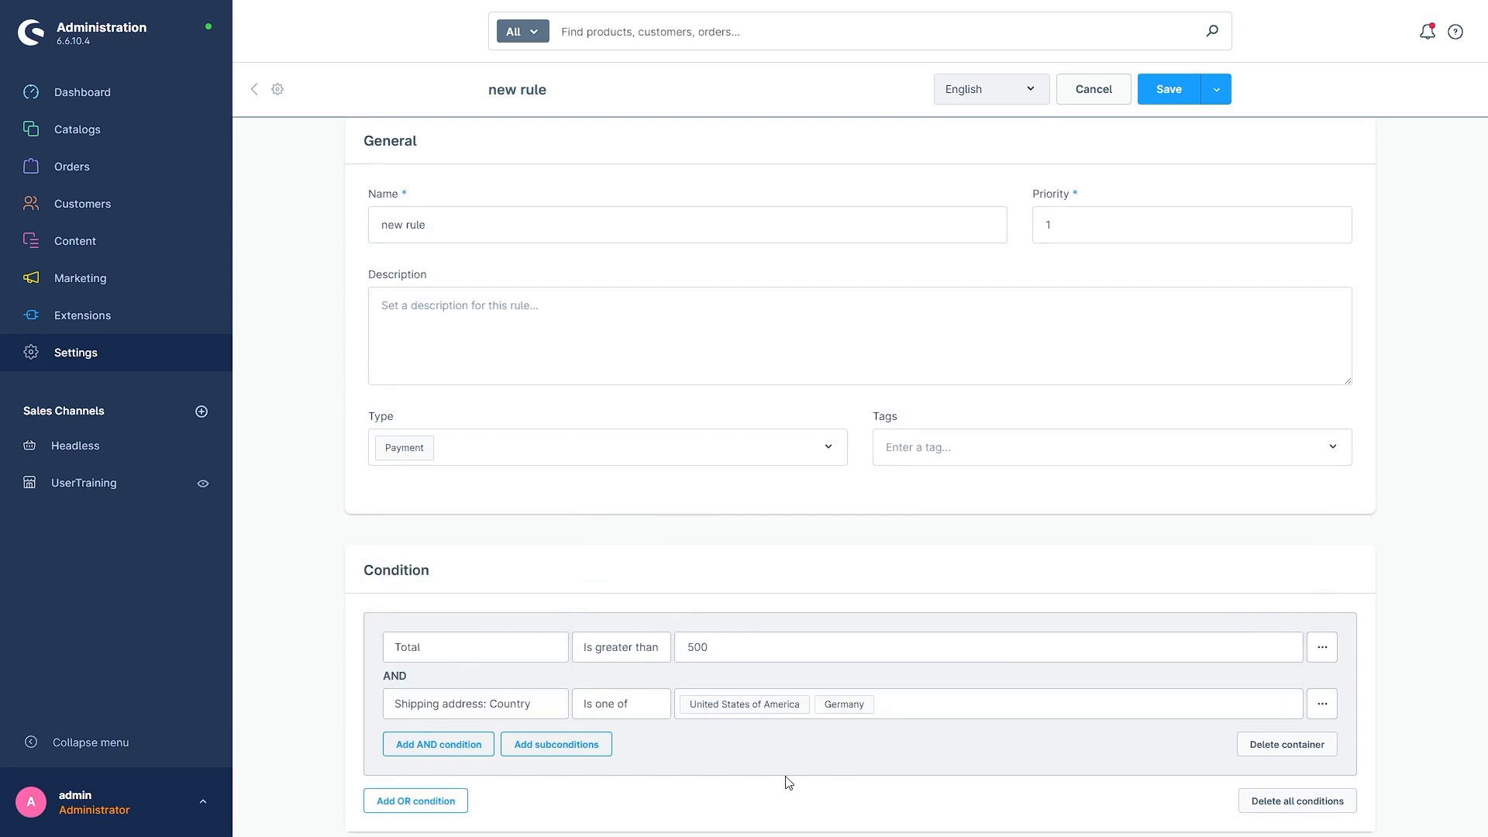
# Step: Review the operator choices of the shipping country condition, keep Is one of, and save the rule
pyautogui.click(613, 704)
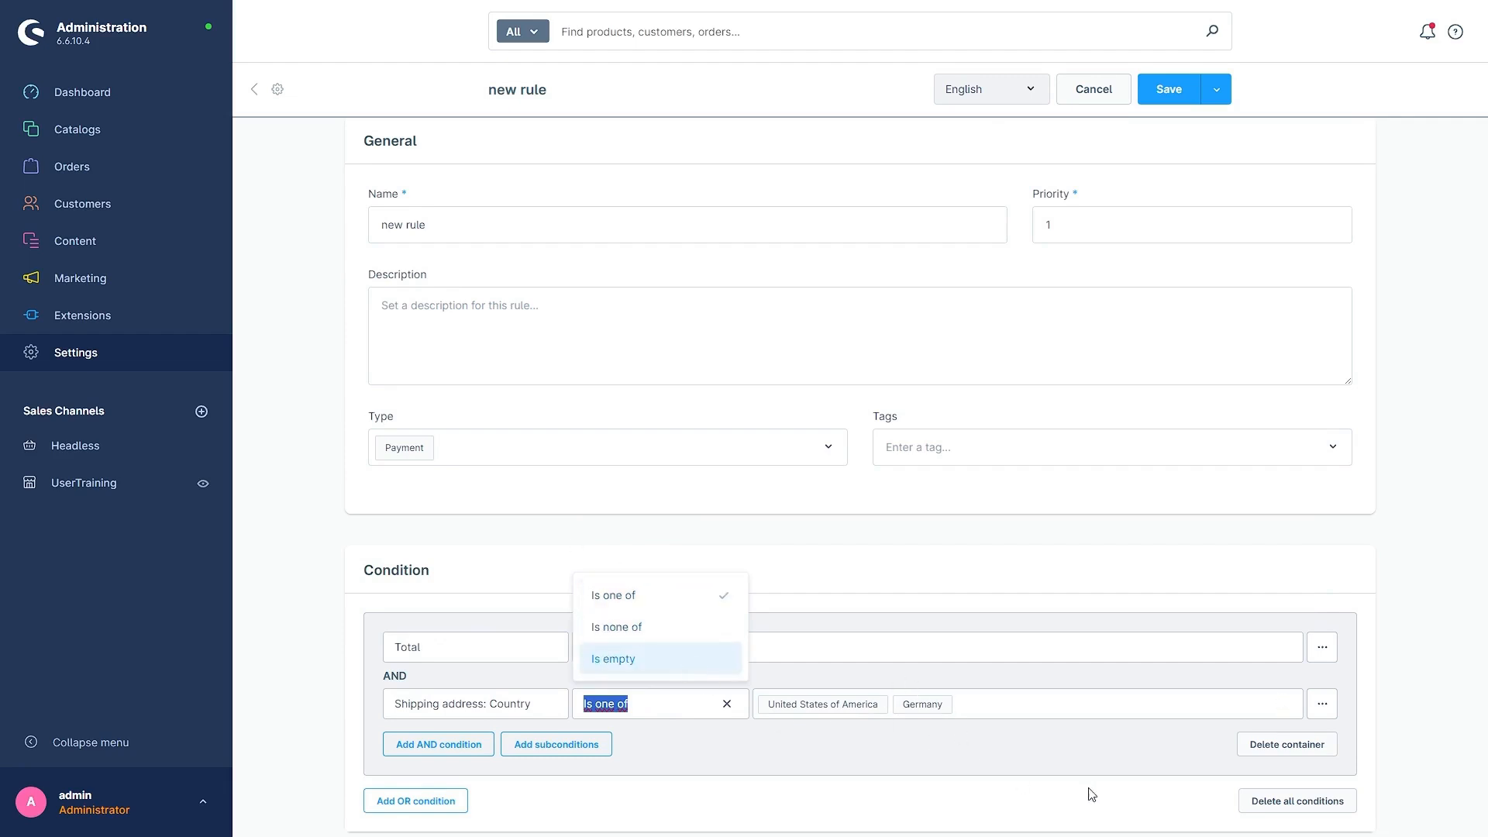
pyautogui.click(1004, 803)
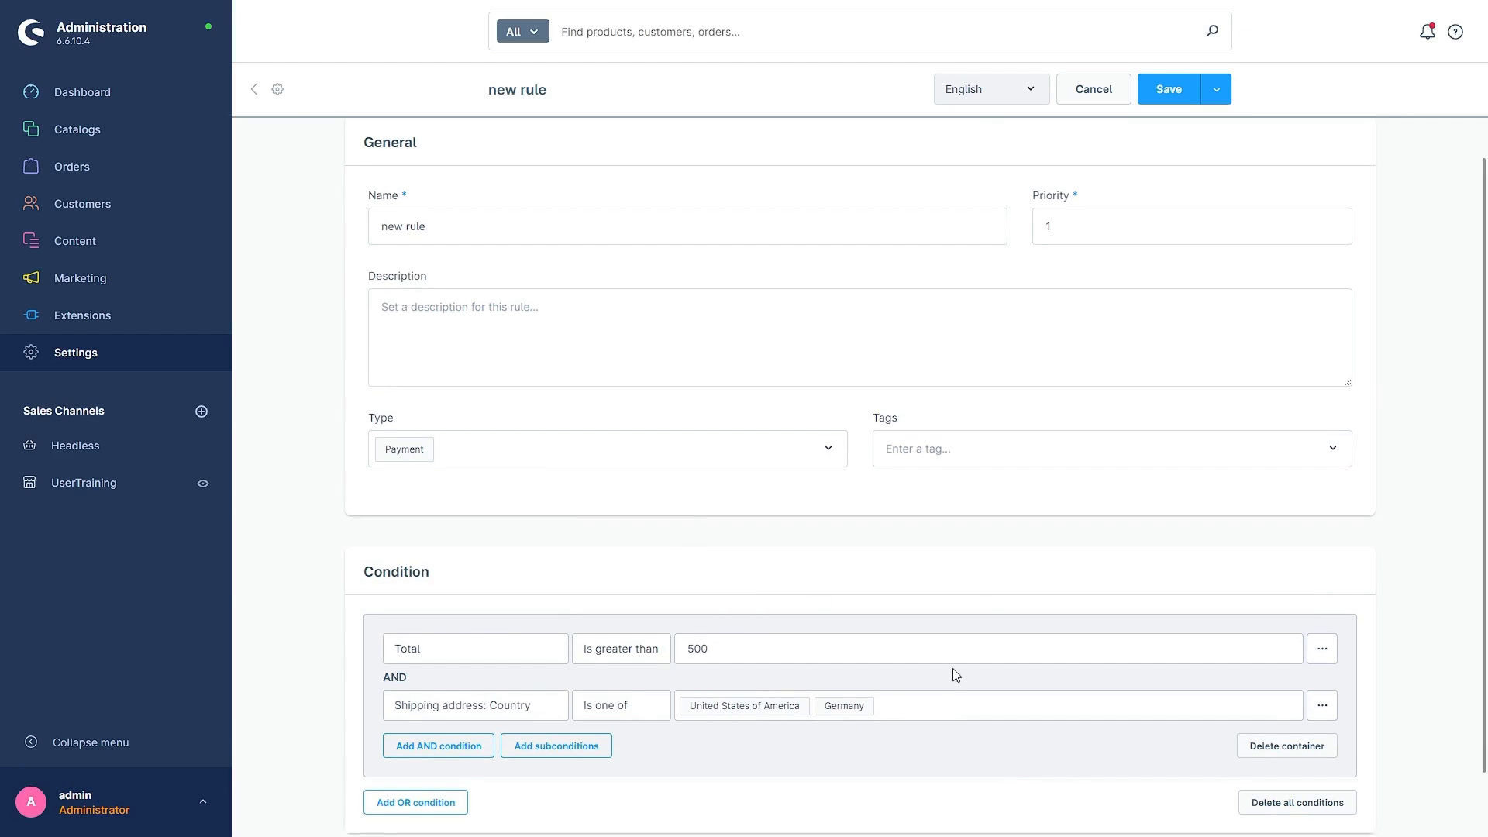
pyautogui.click(1159, 90)
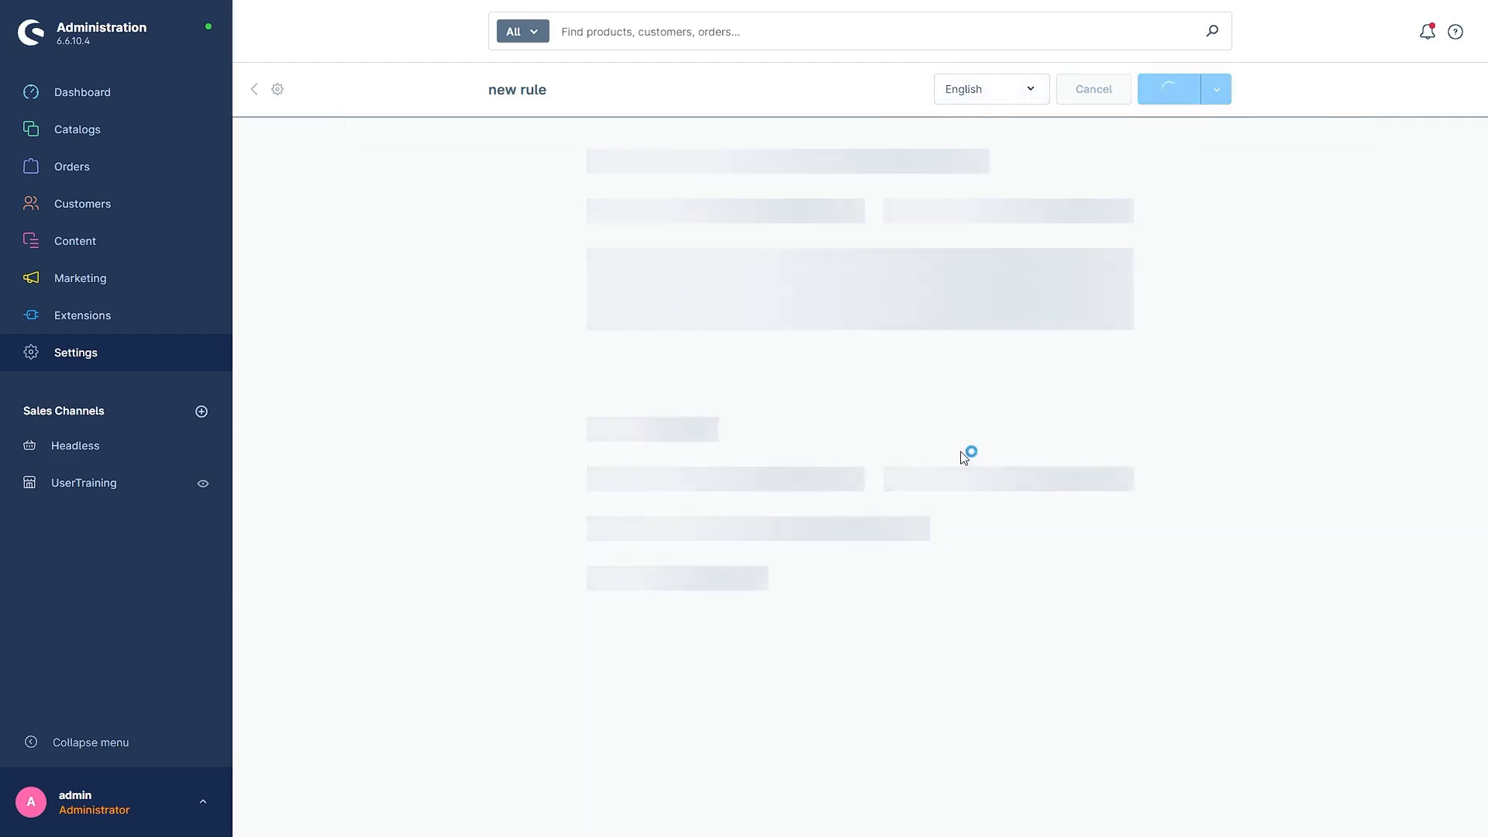
pyautogui.scroll(-2, 759, 428)
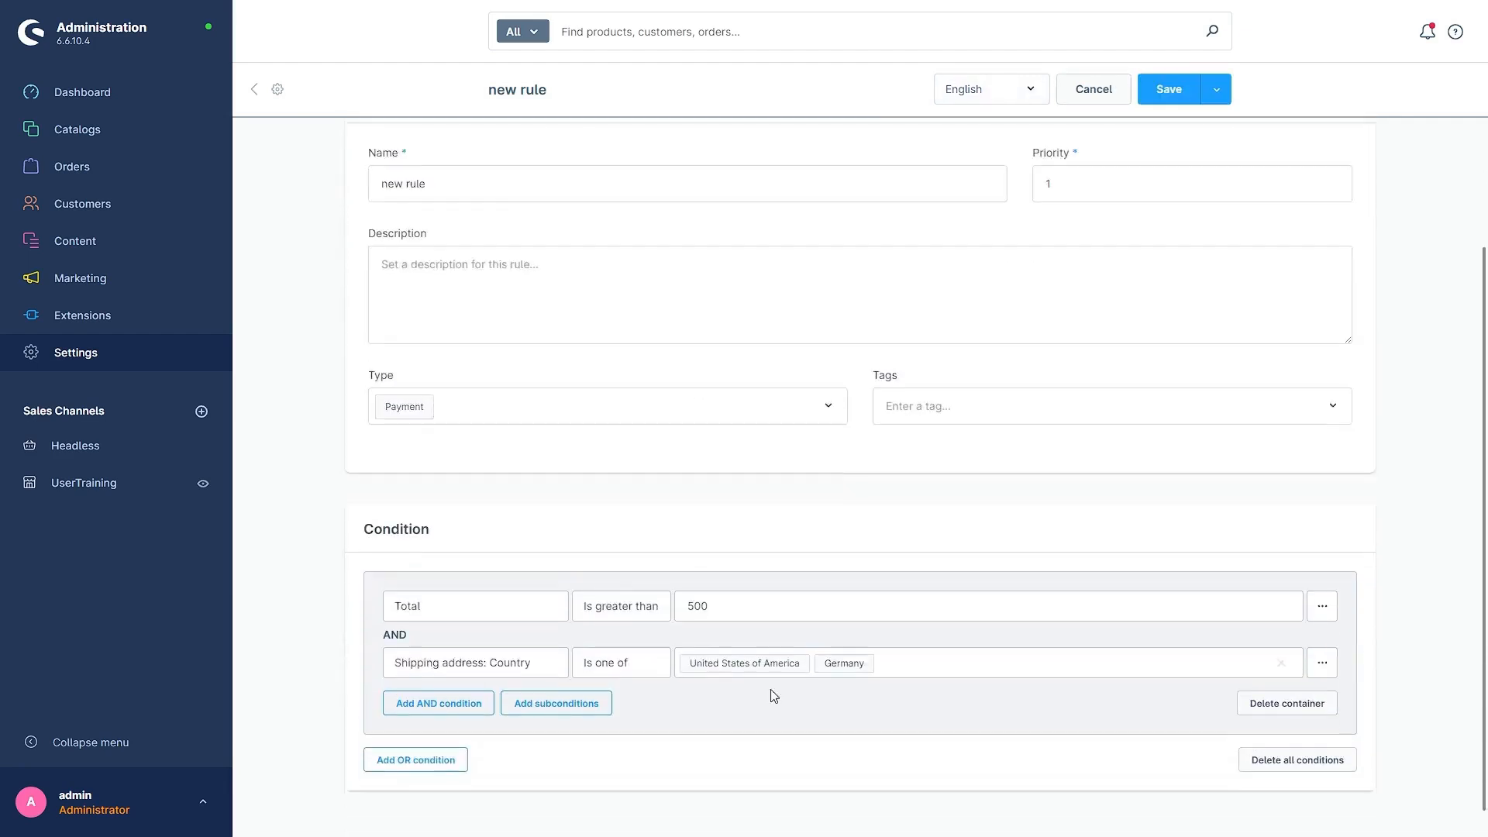
# Step: Open the details of the paylater payment method from the Payment methods settings
pyautogui.click(123, 368)
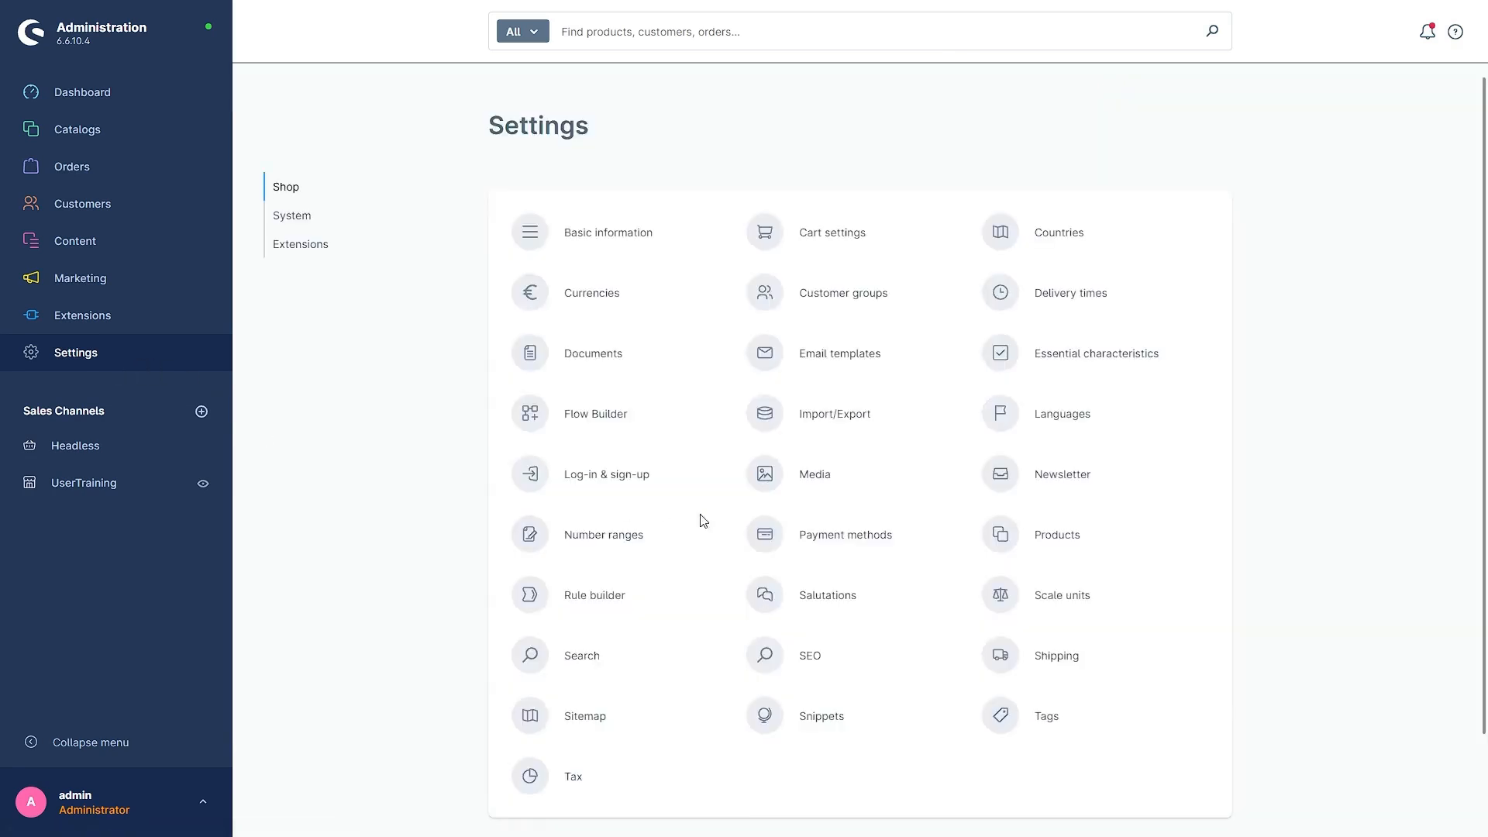
pyautogui.click(860, 547)
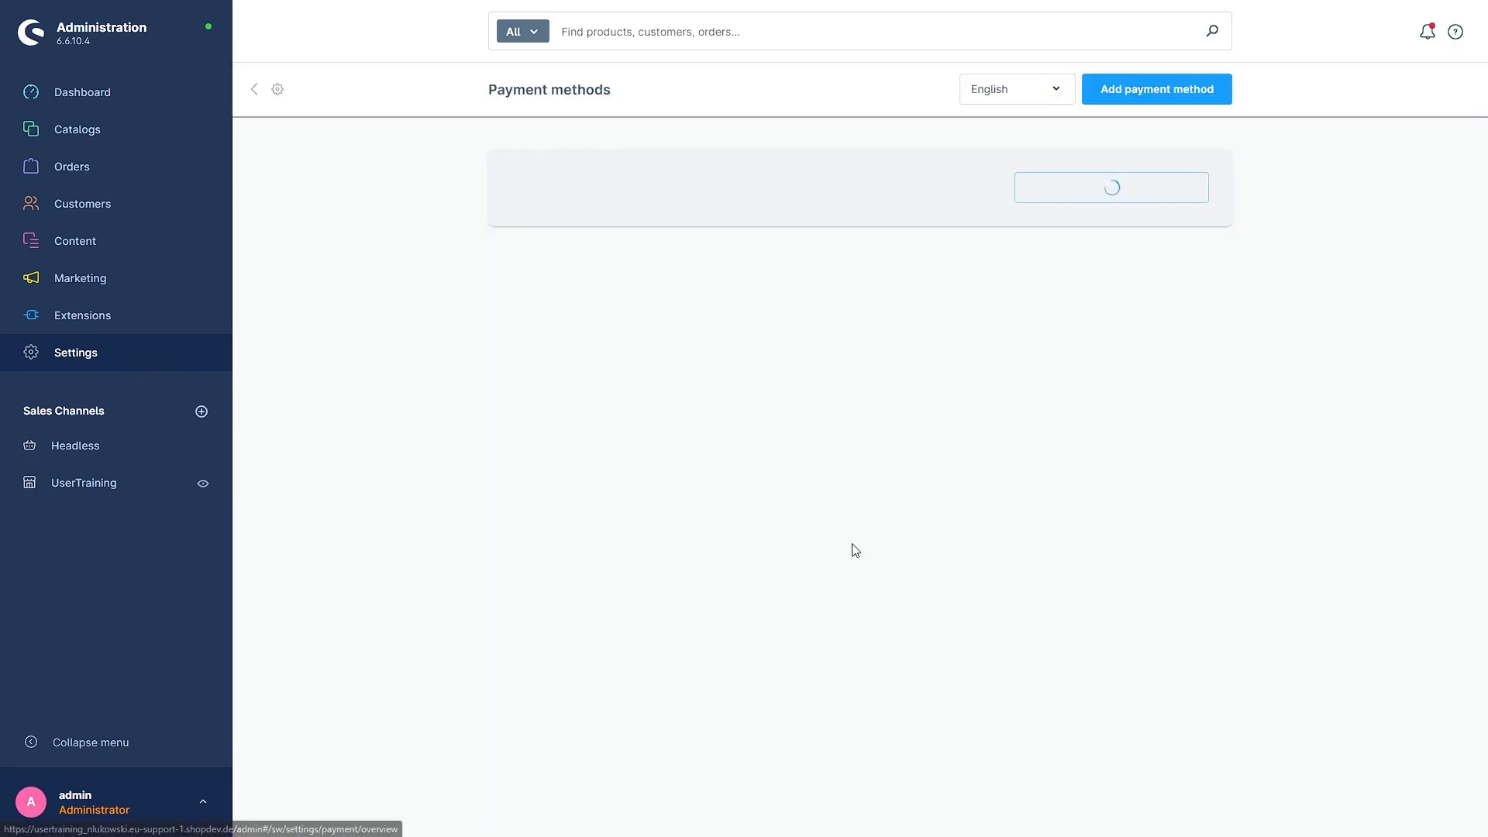
pyautogui.scroll(-10, 733, 531)
pyautogui.scroll(-12, 732, 531)
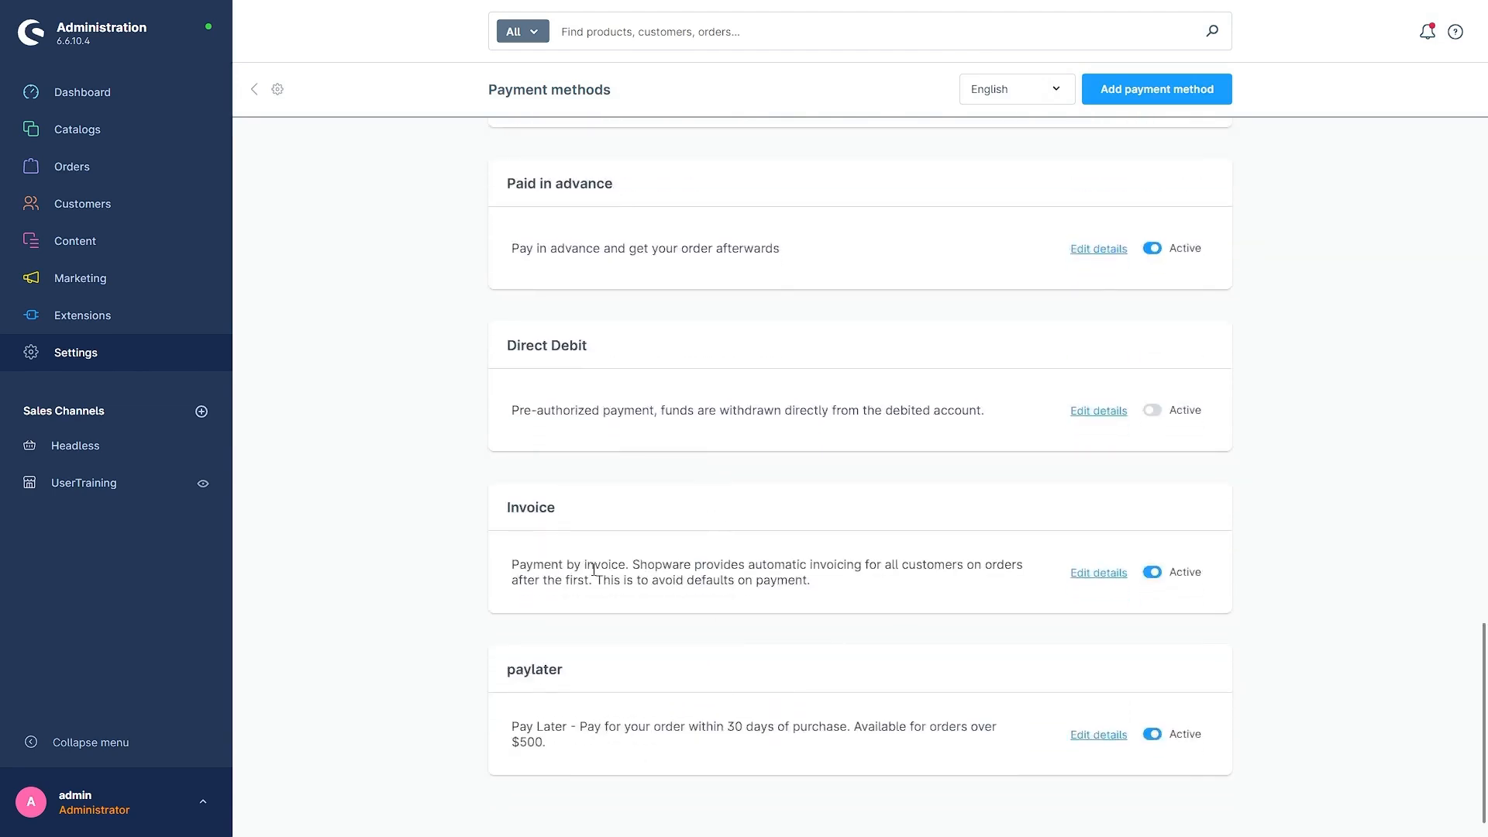
pyautogui.click(1089, 736)
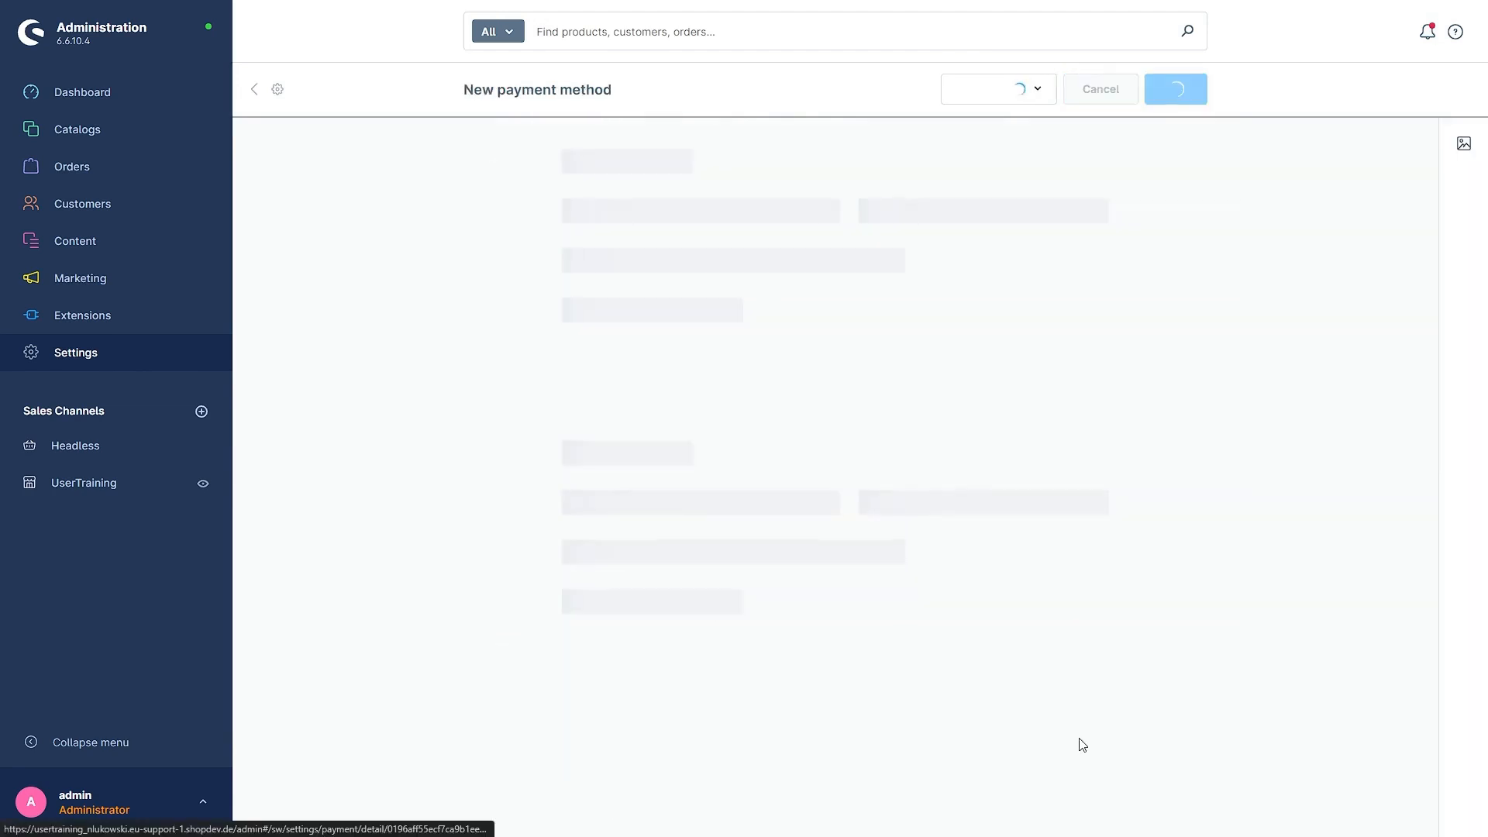
# Step: Assign "new rule" as the availability rule of the paylater payment method and save it
pyautogui.scroll(-2, 701, 755)
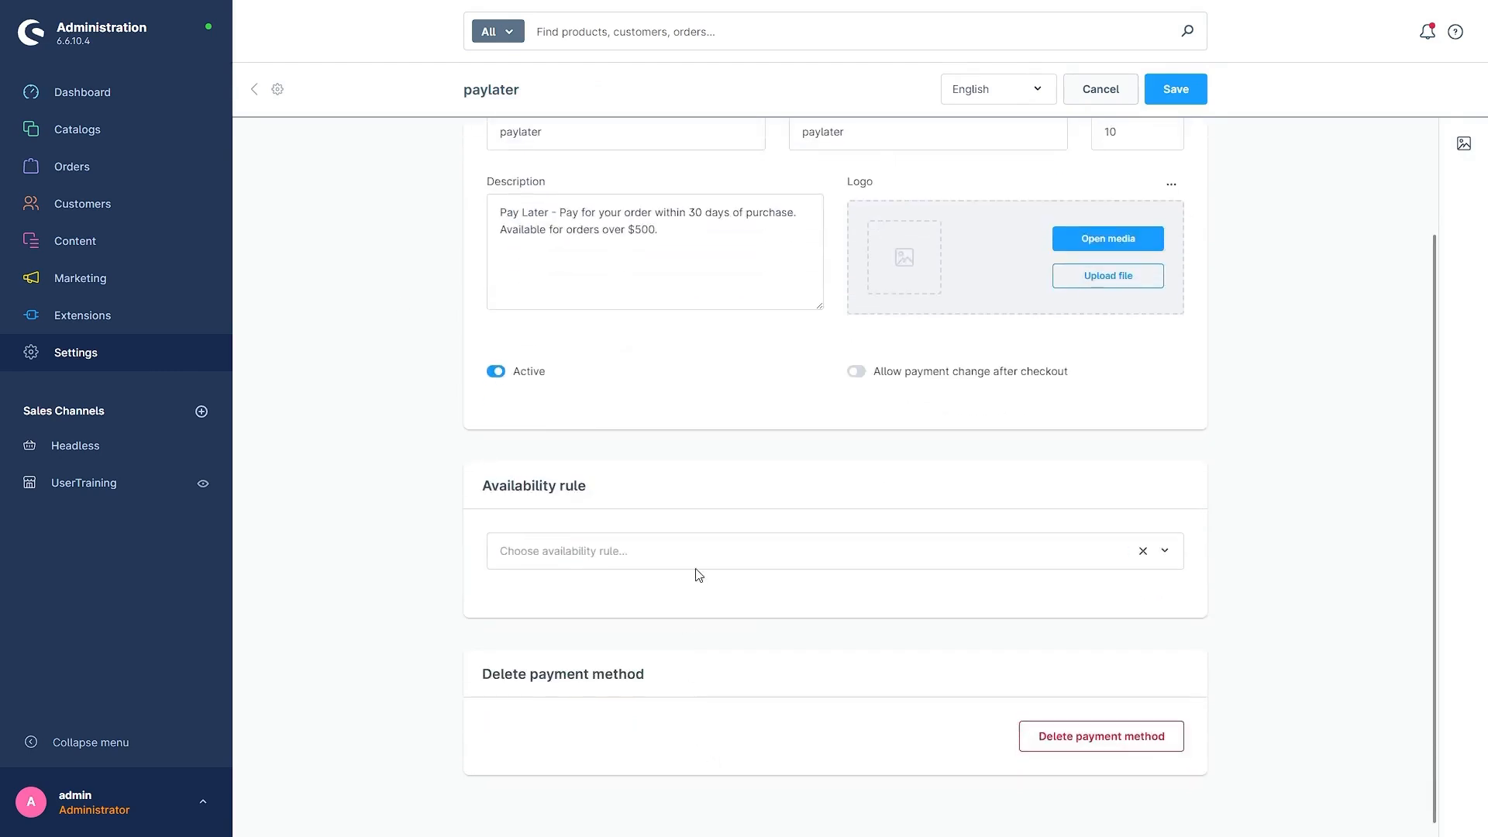
pyautogui.click(697, 552)
pyautogui.scroll(-5, 721, 469)
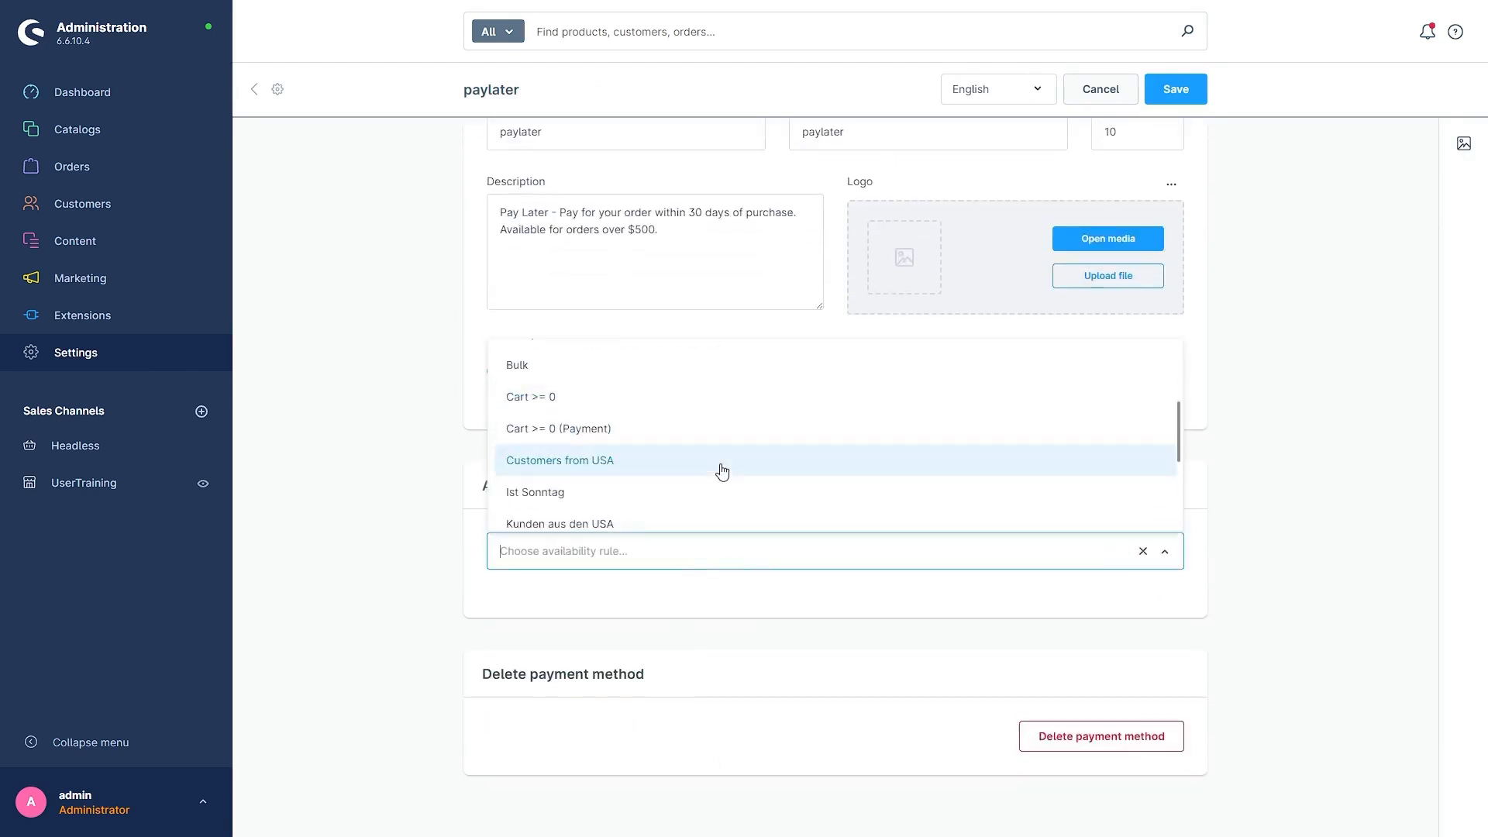
pyautogui.click(540, 386)
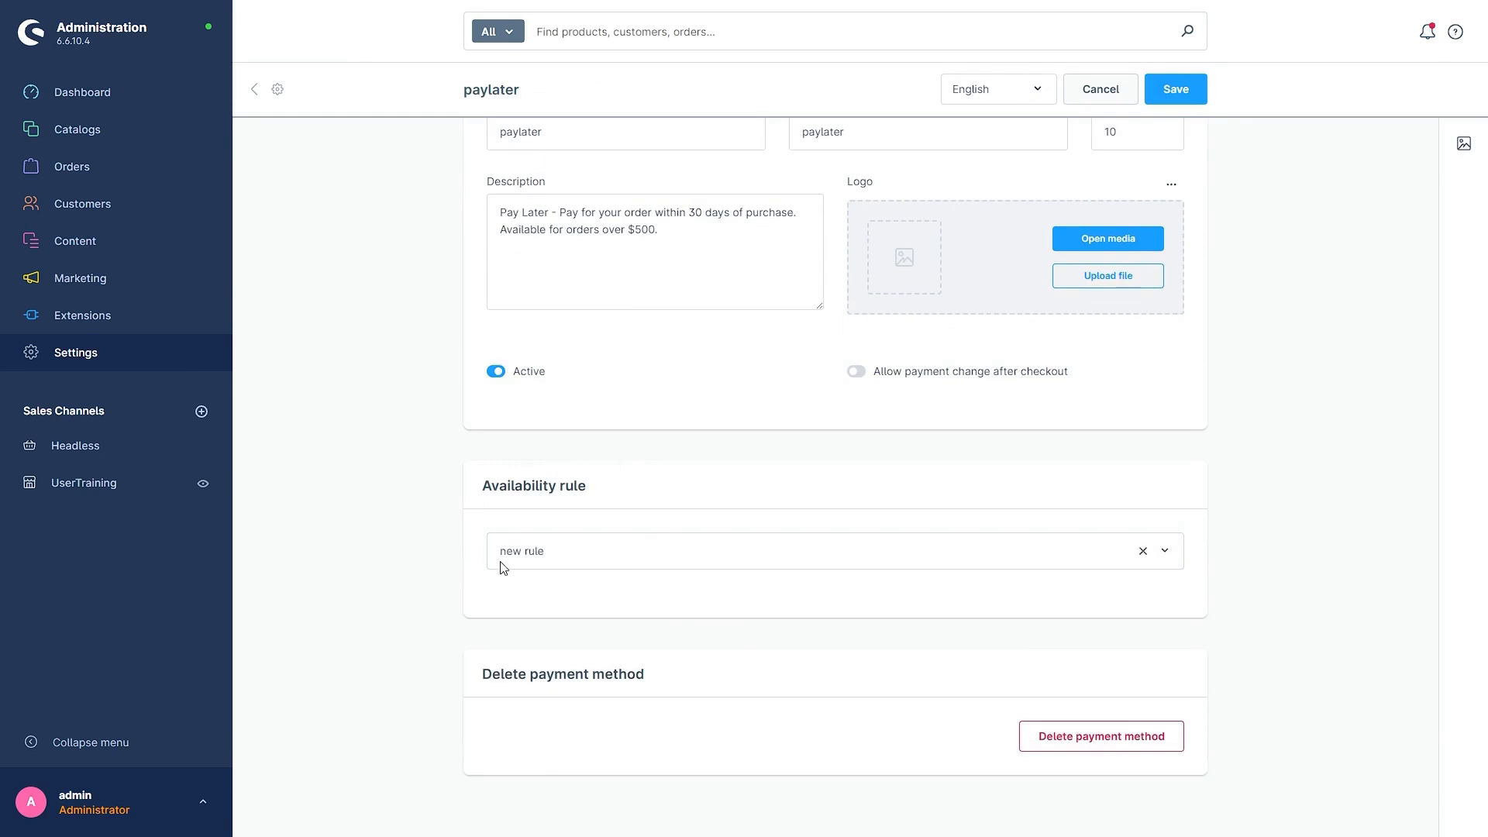
pyautogui.click(1173, 90)
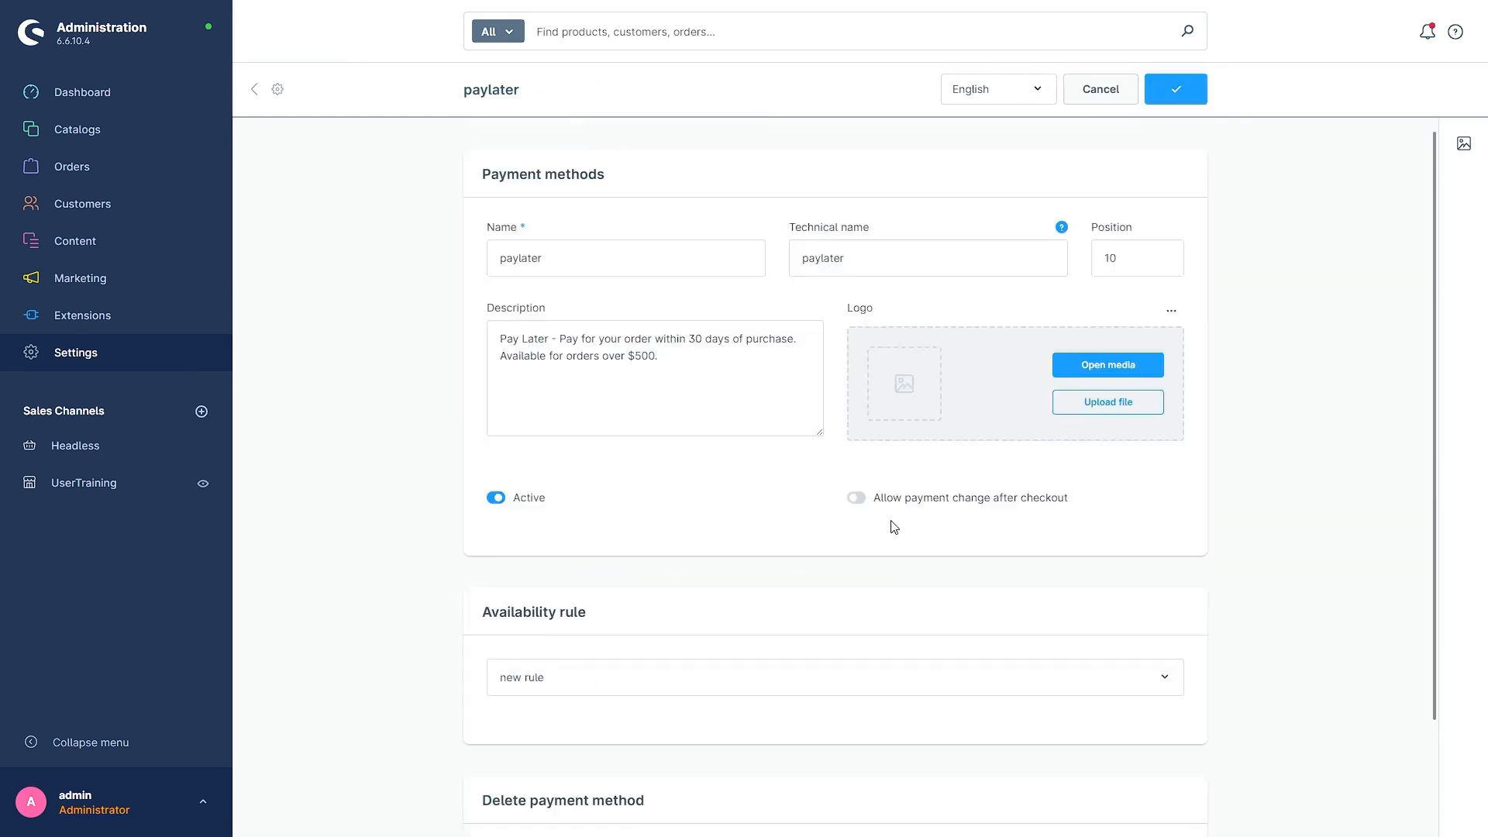
pyautogui.scroll(-2, 618, 491)
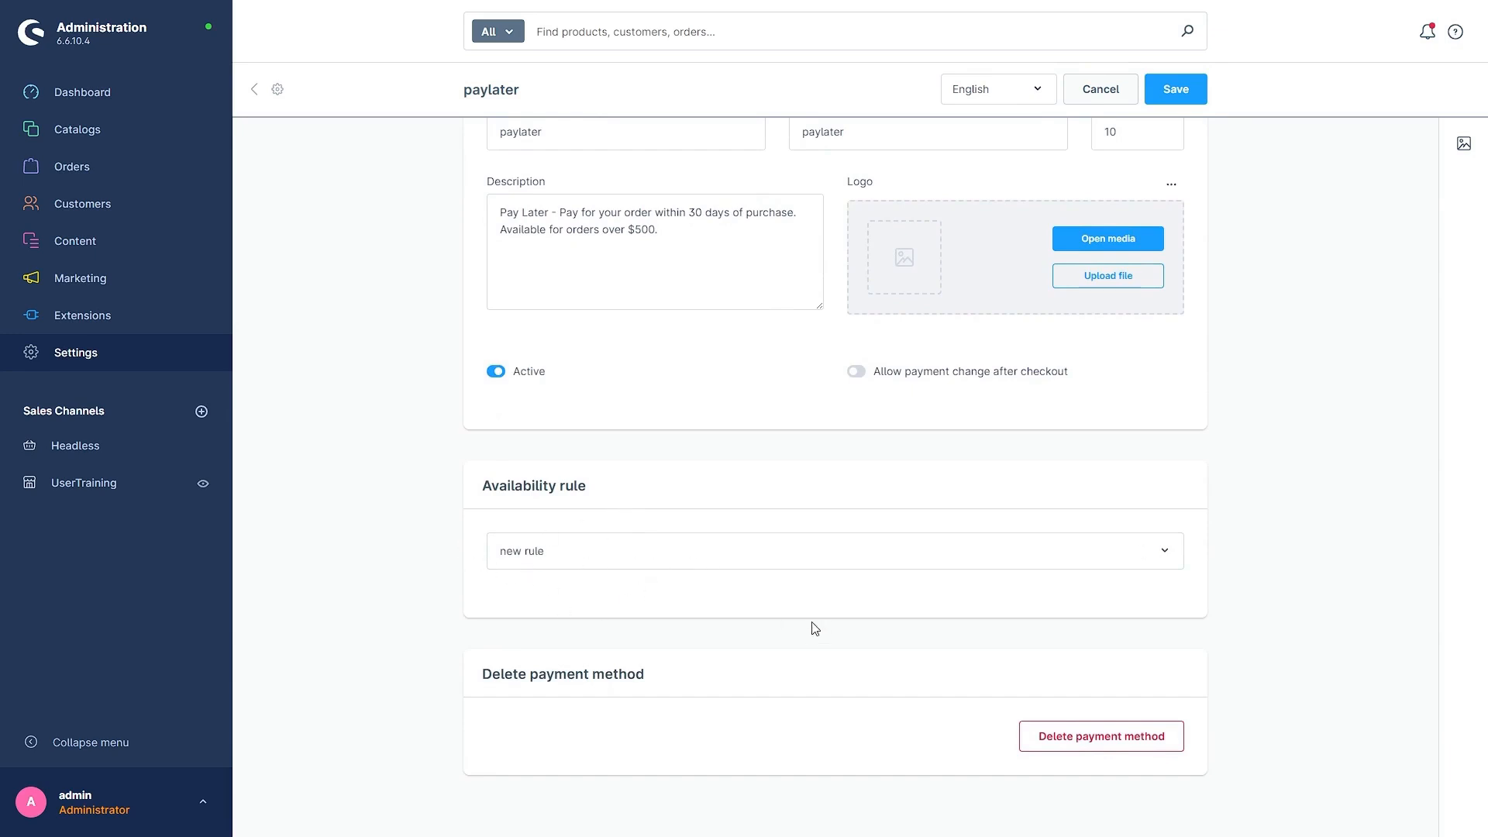
pyautogui.scroll(2, 816, 629)
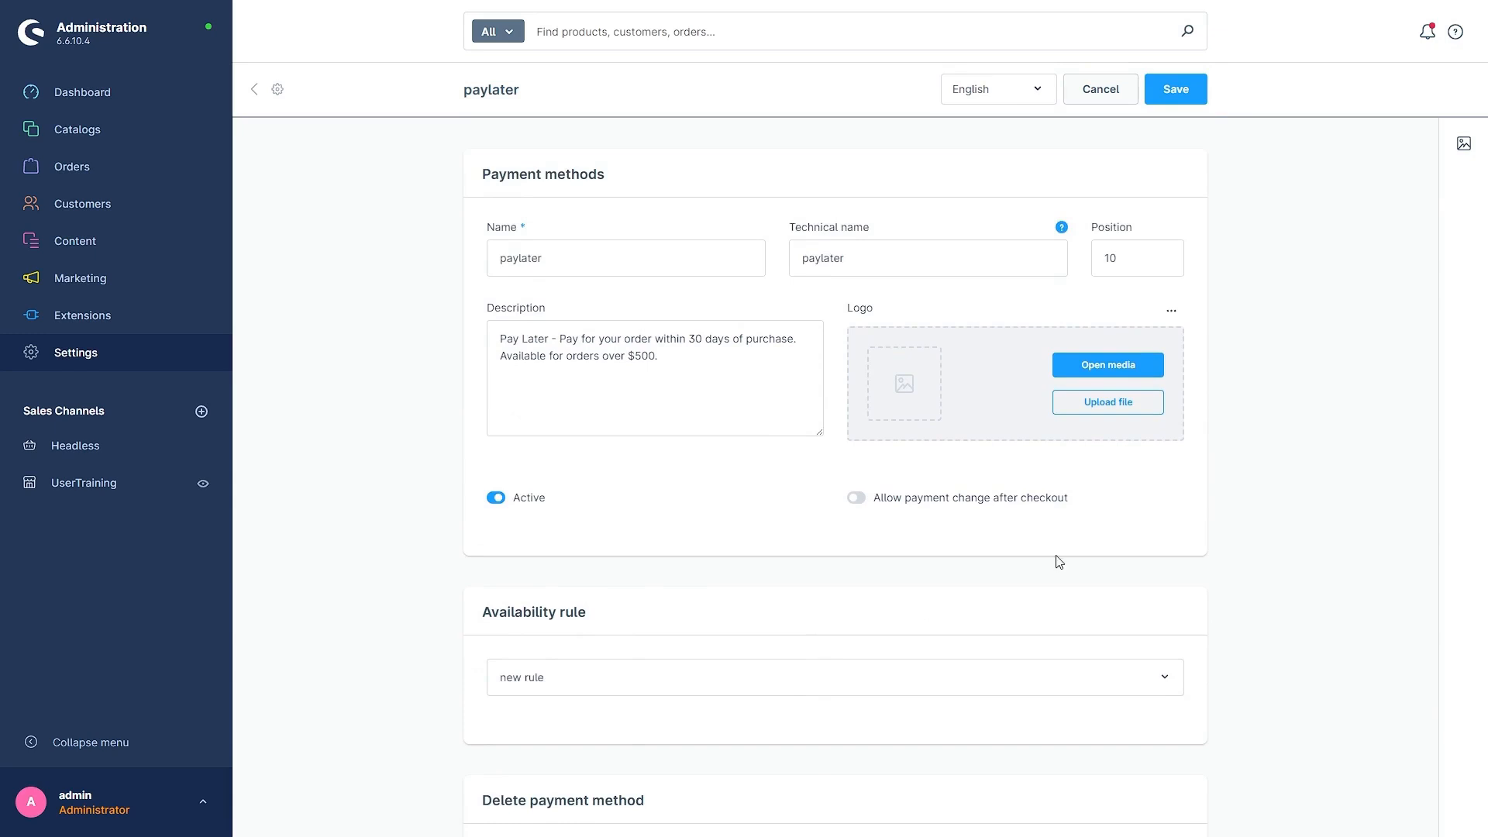
pyautogui.scroll(-2, 891, 585)
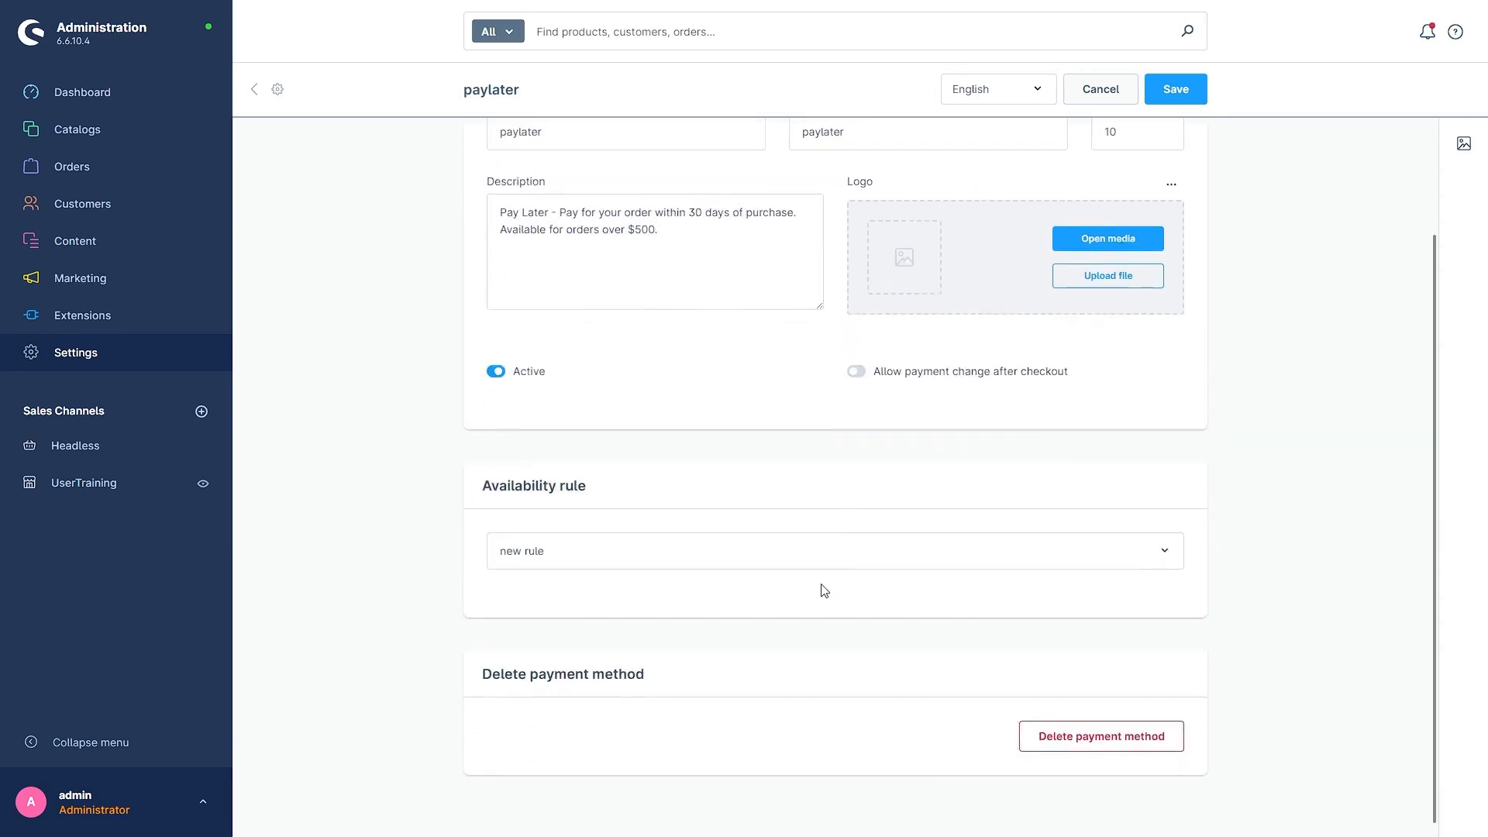
pyautogui.scroll(2, 821, 591)
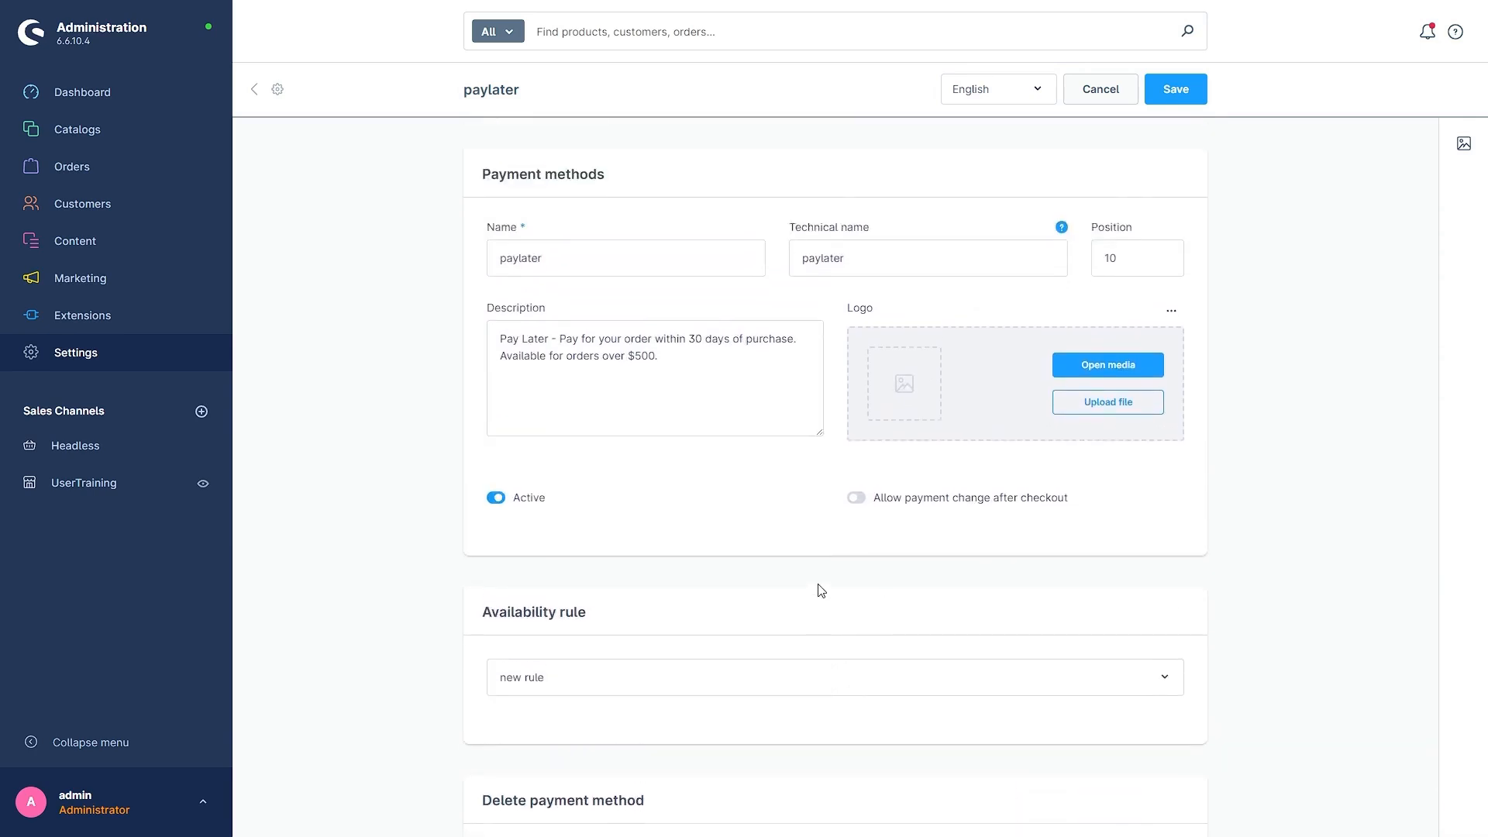